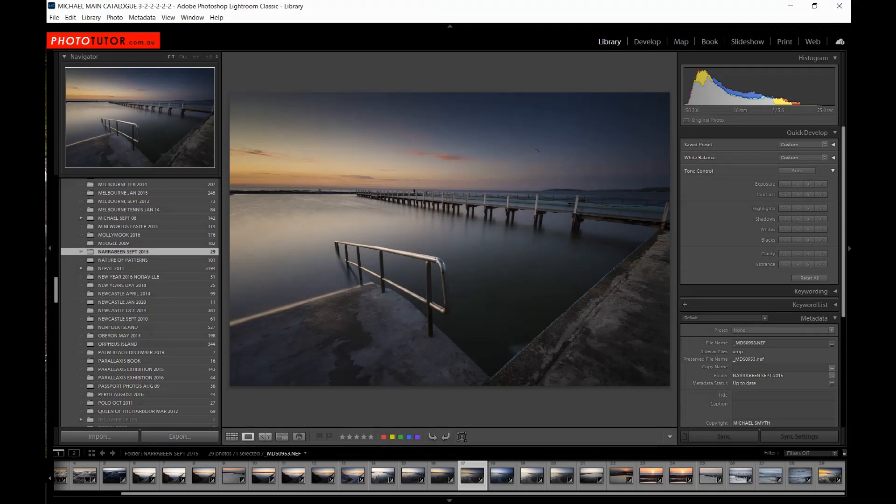
- In the external editing preferences, compare TIFF and PSD as the Photoshop 2020 file format and set it to PSD
{"action": "left_click", "coordinate": [70, 18]}
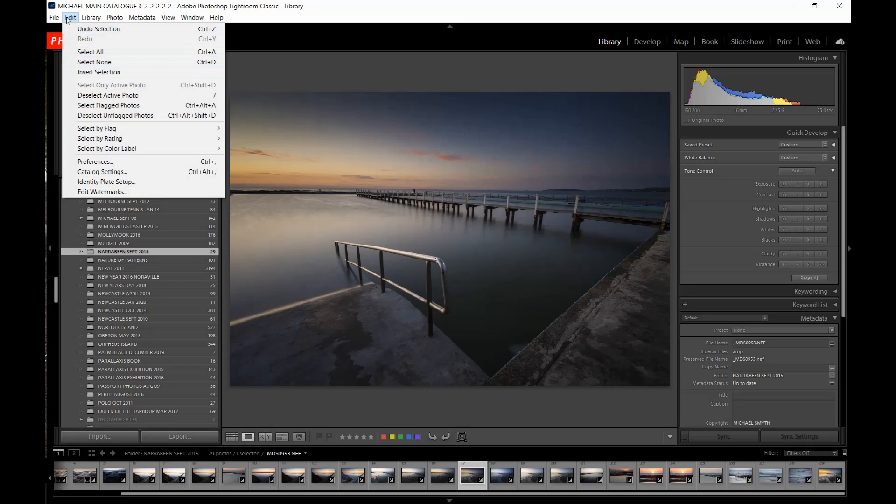
{"action": "left_click", "coordinate": [88, 161]}
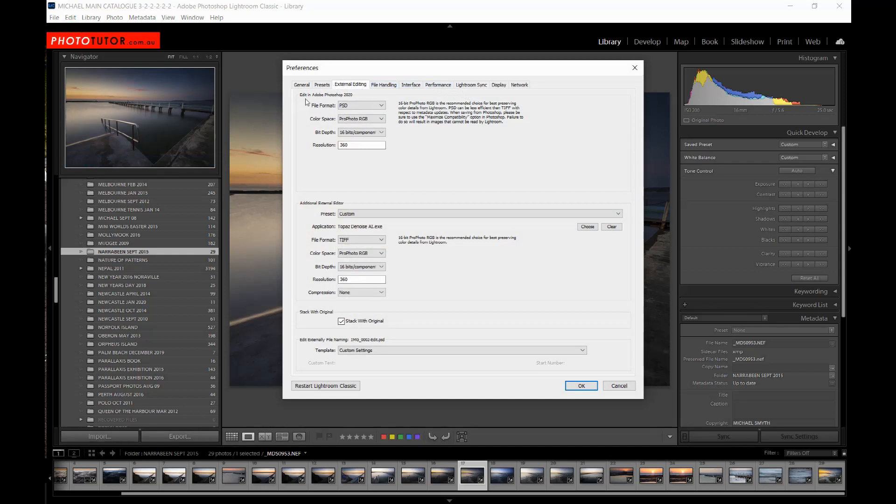
{"action": "left_click", "coordinate": [361, 109]}
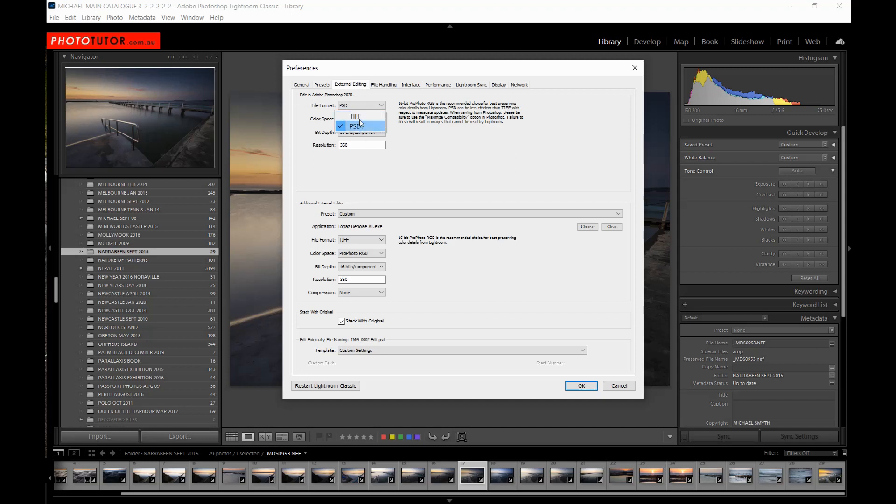
{"action": "left_click", "coordinate": [361, 119]}
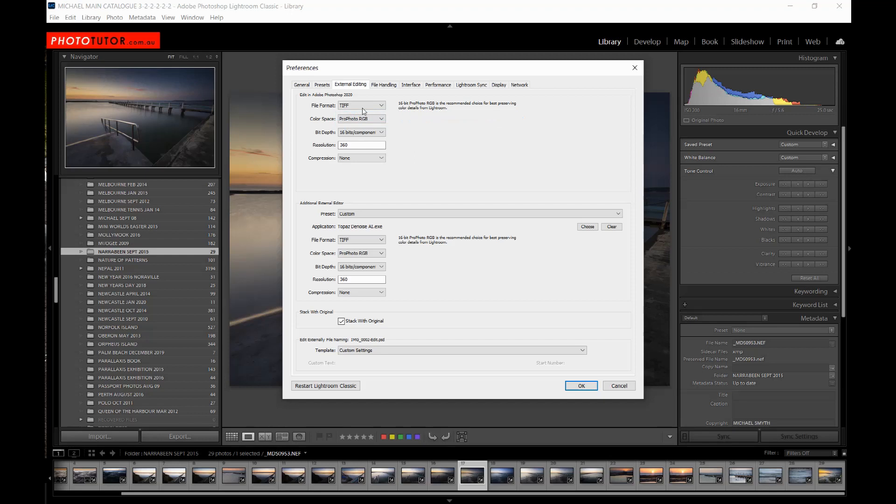
{"action": "left_click", "coordinate": [364, 111]}
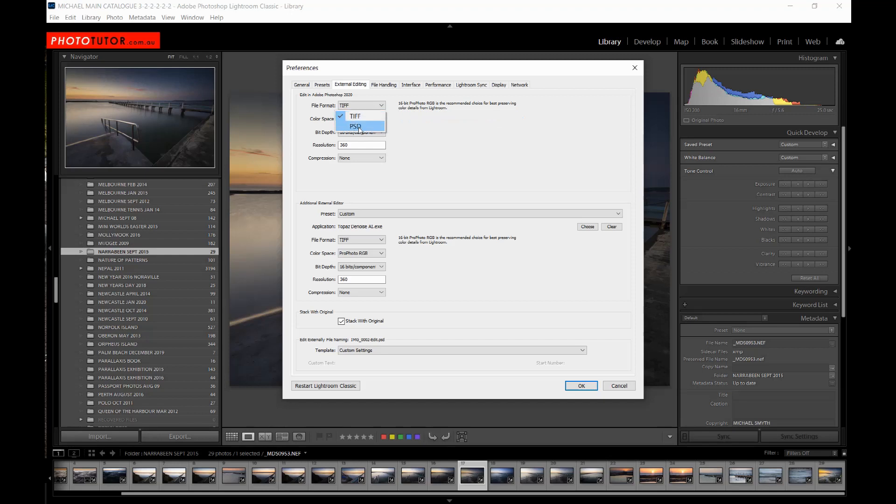
{"action": "left_click", "coordinate": [360, 122]}
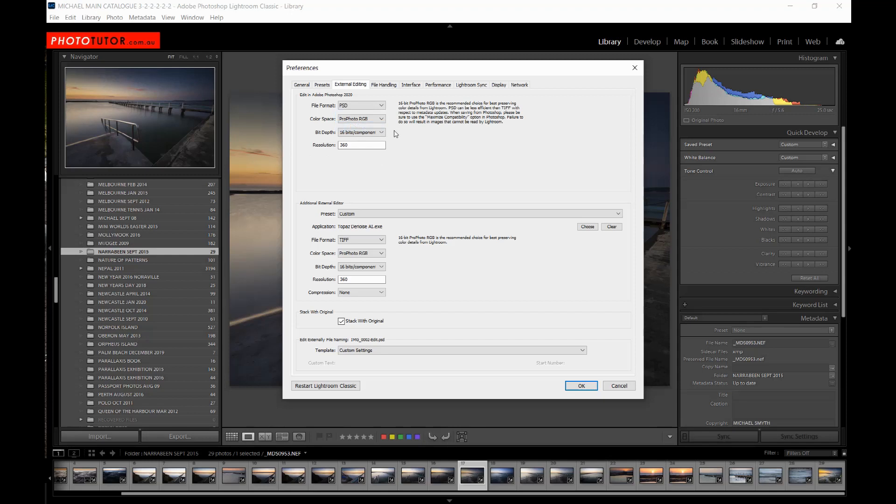
{"action": "left_click", "coordinate": [368, 110]}
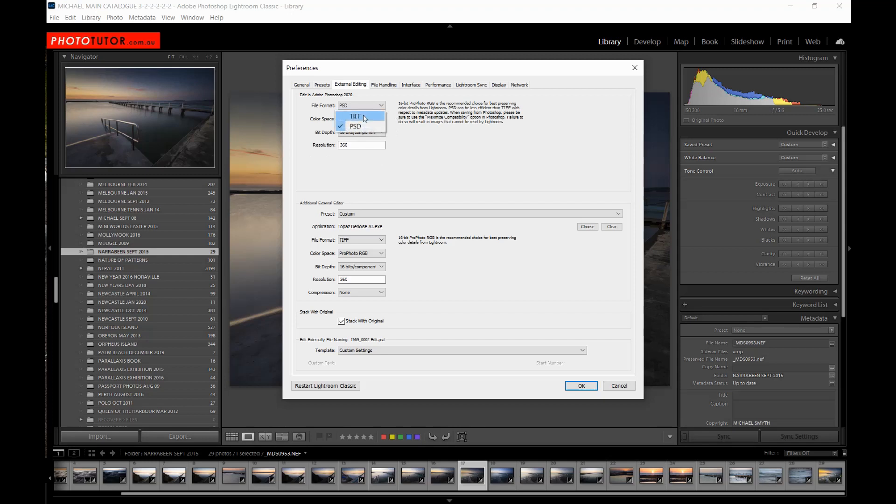
{"action": "left_click", "coordinate": [365, 119]}
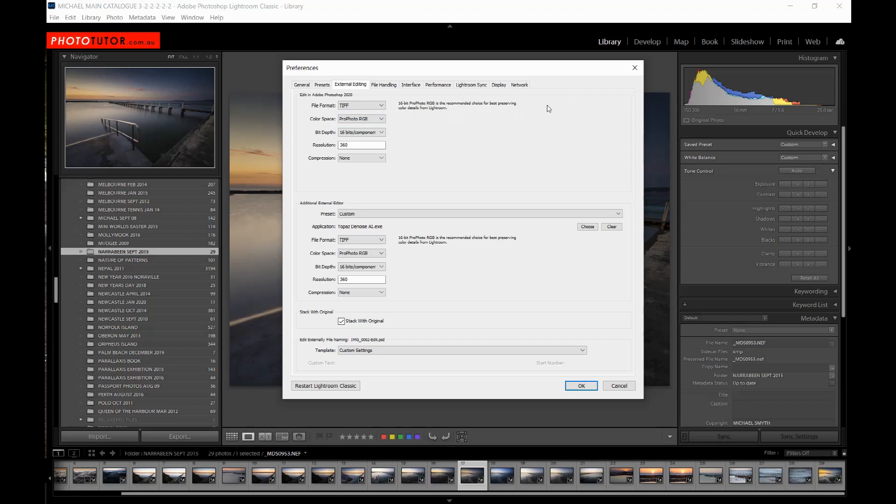
{"action": "left_click", "coordinate": [356, 110]}
{"action": "left_click", "coordinate": [349, 126]}
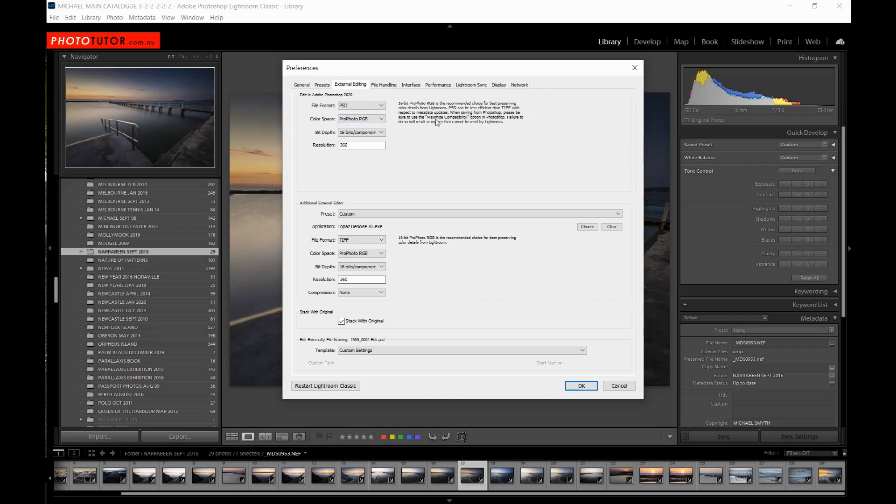
- Set the Photoshop external editing colour space to ProPhoto RGB and the bit depth to 16 bits/component
{"action": "left_click", "coordinate": [370, 121]}
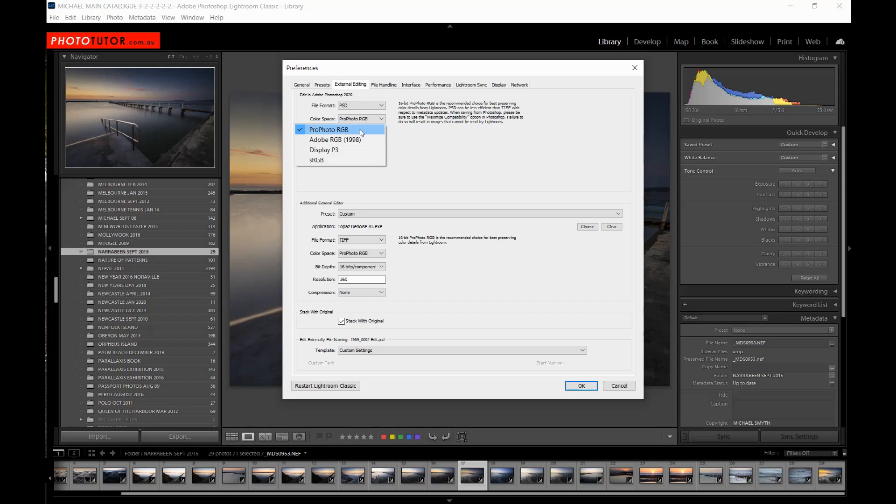
{"action": "left_click", "coordinate": [361, 131]}
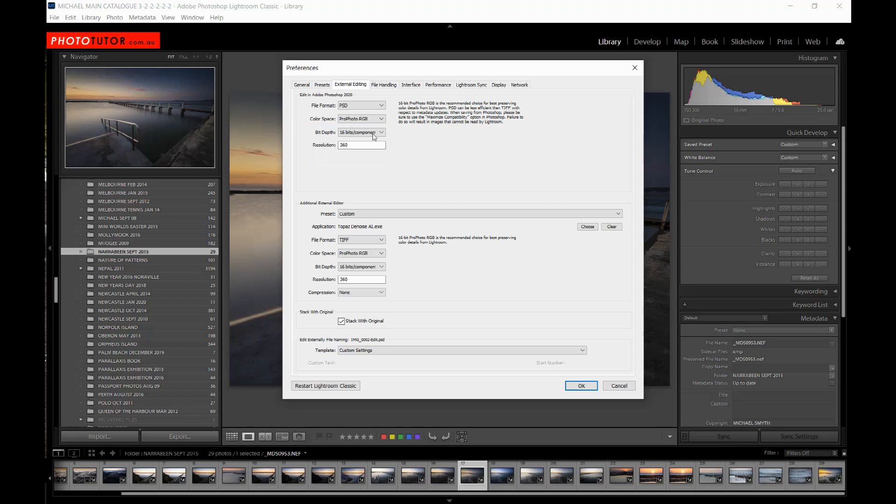
{"action": "left_click", "coordinate": [374, 134]}
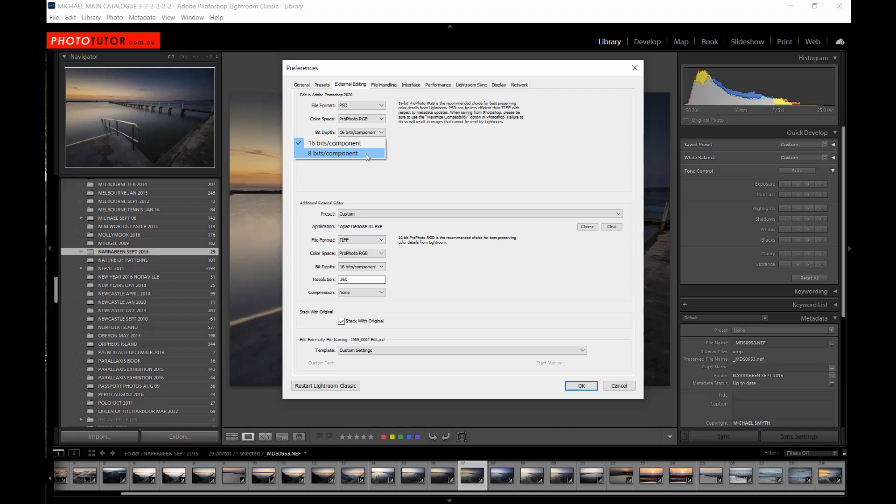
{"action": "left_click", "coordinate": [376, 140]}
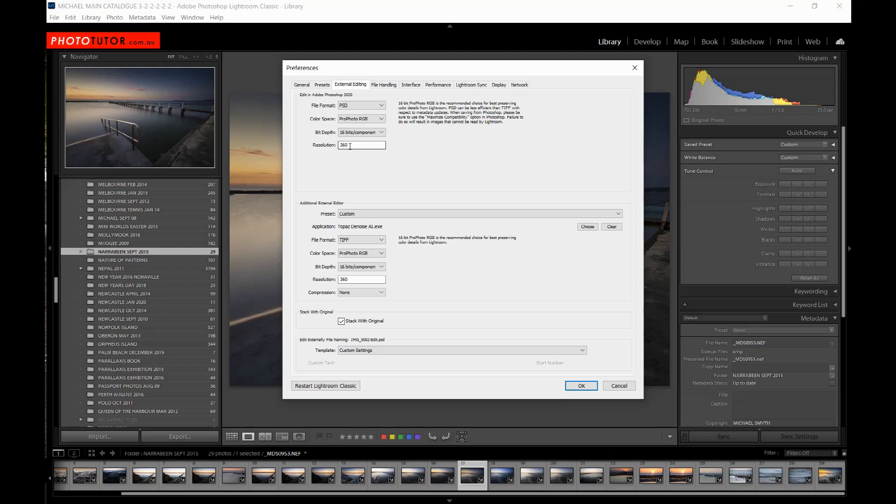
- Set the Photoshop external editing resolution to 360 and accept the preferences
{"action": "left_click_drag", "start_coordinate": [348, 146], "coordinate": [327, 149]}
{"action": "type", "text": "3"}
{"action": "left_click_drag", "start_coordinate": [349, 146], "coordinate": [332, 149]}
{"action": "type", "text": "360"}
{"action": "left_click", "coordinate": [404, 155]}
{"action": "left_click", "coordinate": [581, 386]}
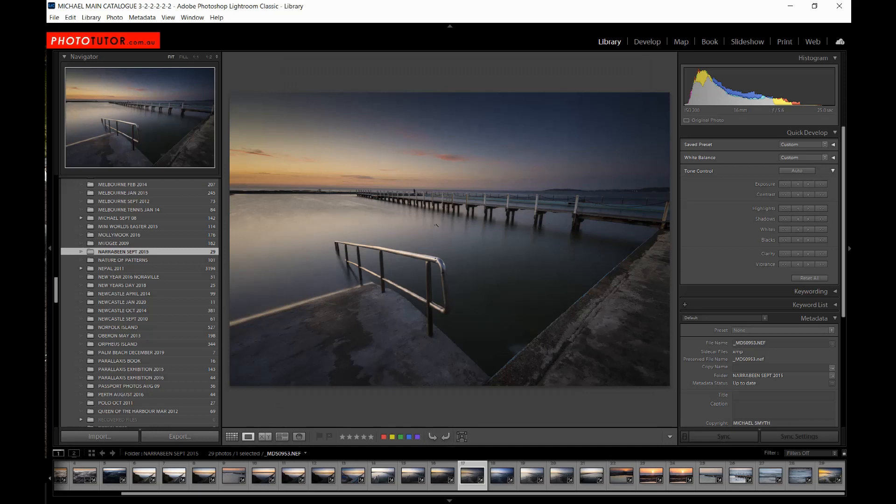
{"action": "right_click", "coordinate": [436, 226]}
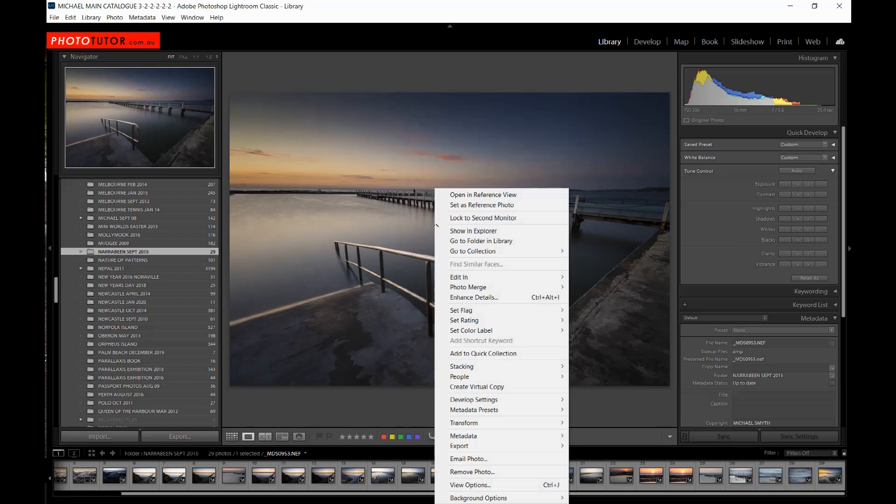
{"action": "mouse_move", "coordinate": [513, 277]}
{"action": "left_click", "coordinate": [271, 118]}
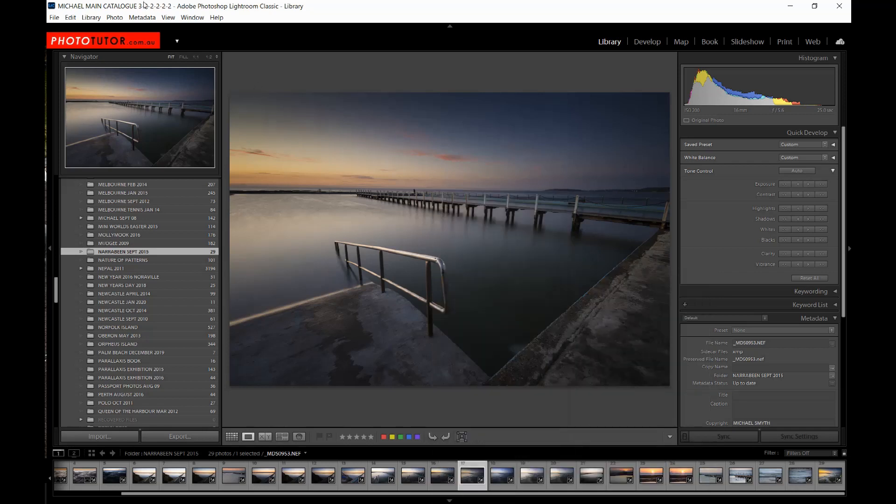
- Send the selected jetty photo _MDS0953.NEF to Adobe Photoshop 2020 for editing
{"action": "left_click", "coordinate": [115, 19]}
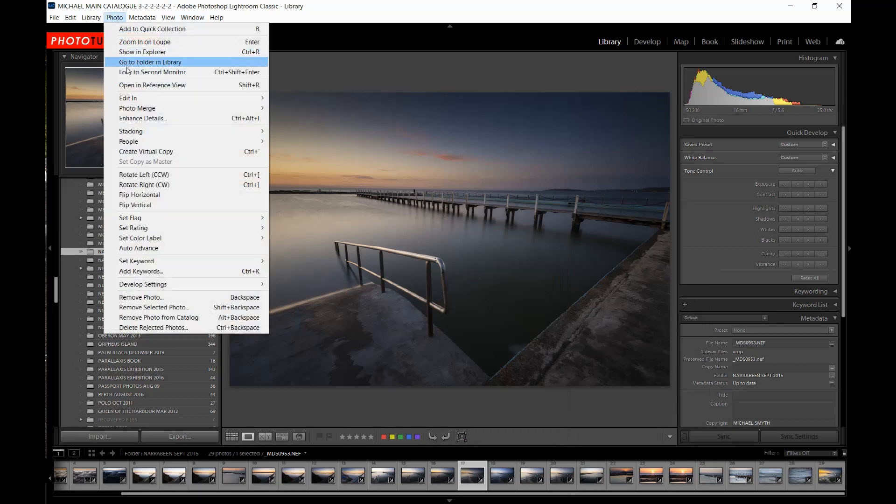
{"action": "mouse_move", "coordinate": [224, 99]}
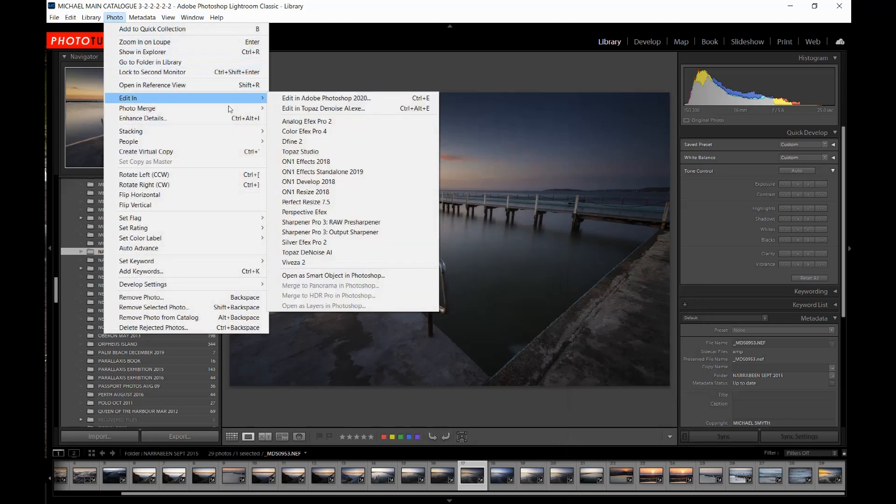
{"action": "left_click", "coordinate": [316, 99]}
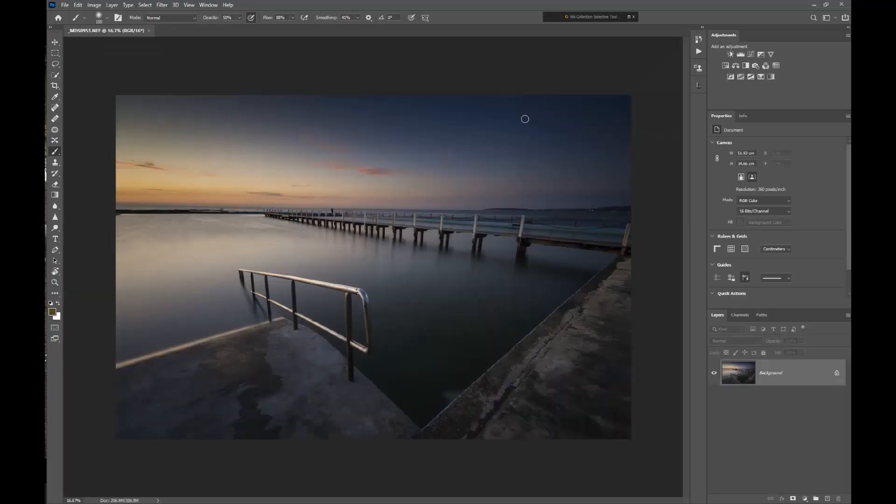
- Save the opened photo as TEST_MDS0953.psd in Photoshop format in the NARRABEEN SEPT 2015 folder
{"action": "scroll", "coordinate": [508, 126], "scroll_direction": "up", "scroll_amount": 2}
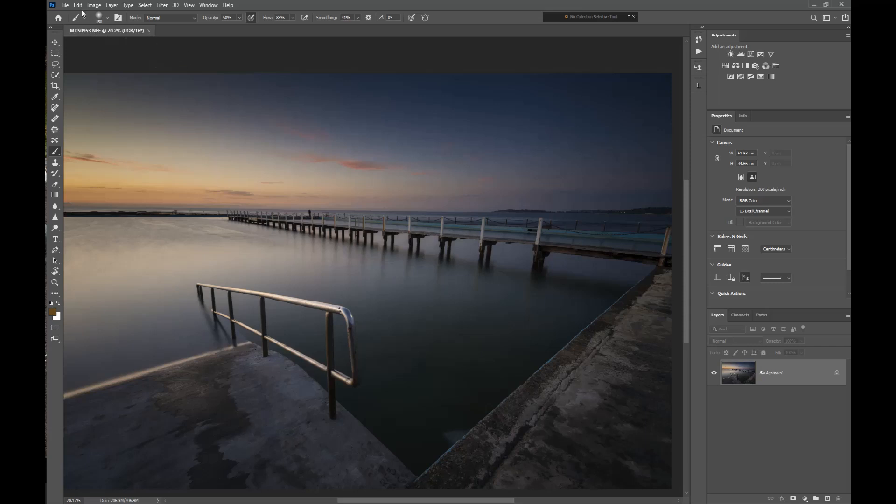
{"action": "left_click", "coordinate": [65, 6]}
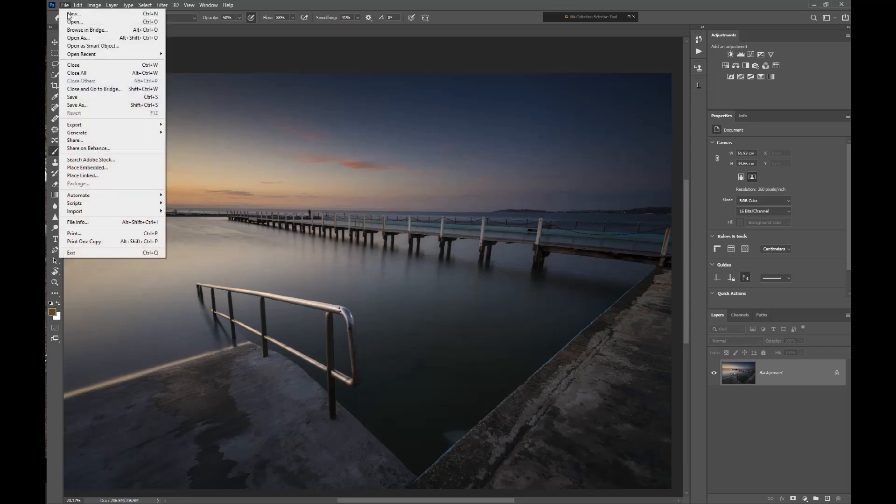
{"action": "left_click", "coordinate": [92, 106]}
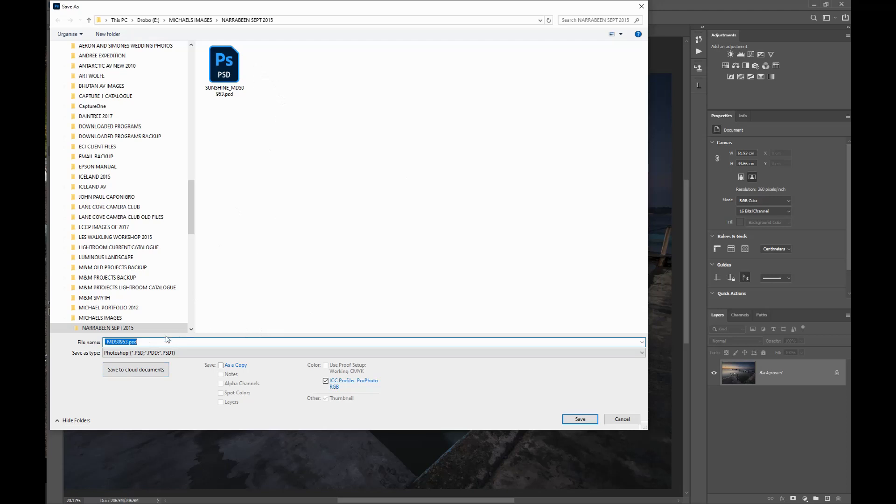
{"action": "left_click", "coordinate": [106, 343]}
{"action": "type", "text": "TEST"}
{"action": "left_click", "coordinate": [579, 419]}
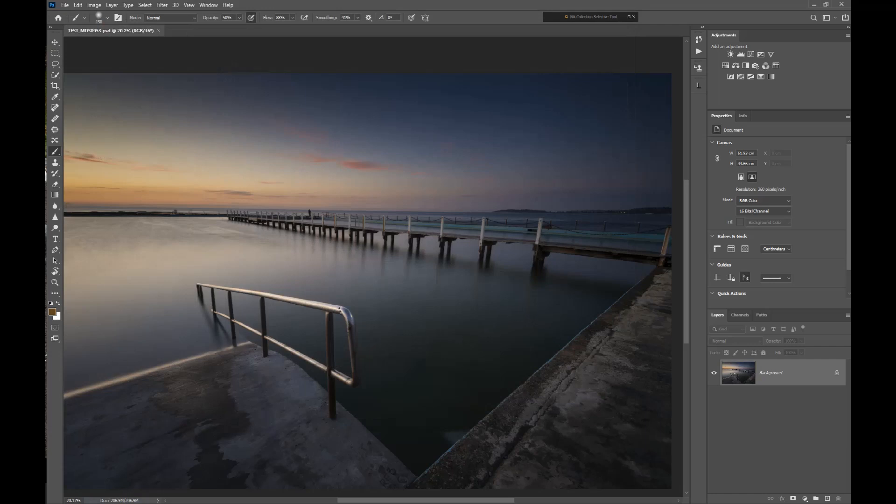
- Switch back to Lightroom Classic, locate TEST_MDS0953.psd in the thumbnail grid and view it enlarged
{"action": "key", "text": "alt+Tab"}
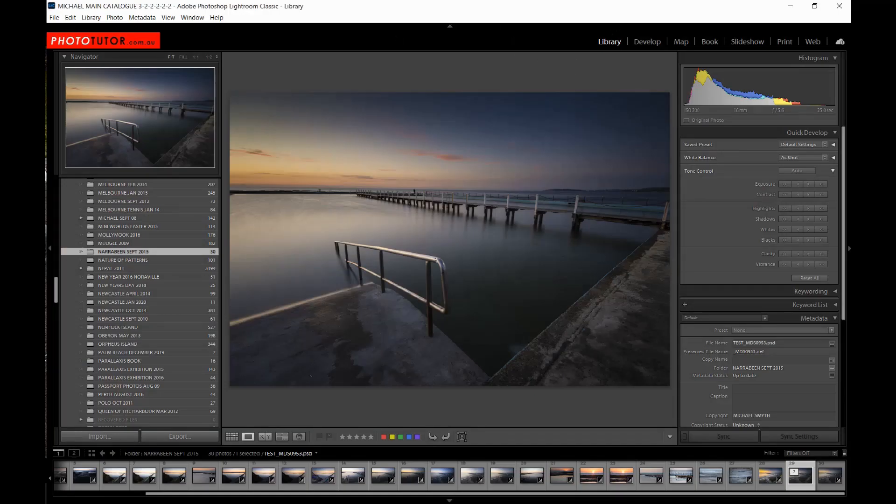
{"action": "left_click", "coordinate": [232, 436]}
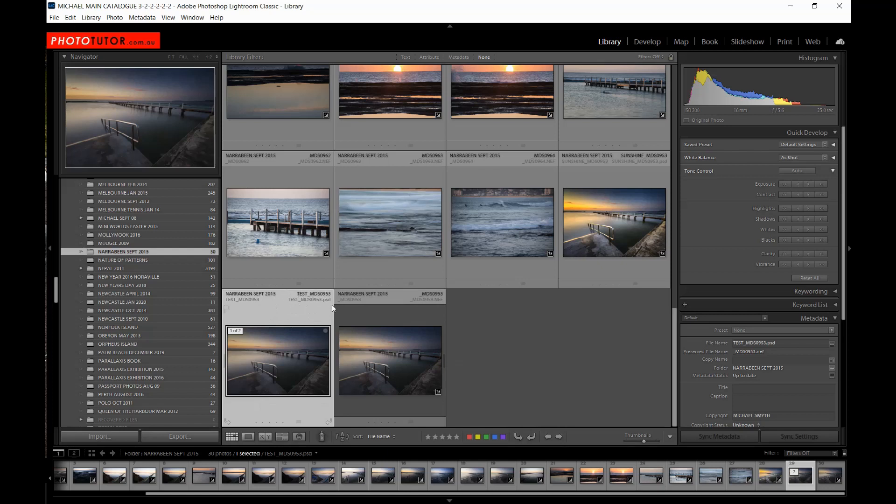
{"action": "double_click", "coordinate": [289, 353]}
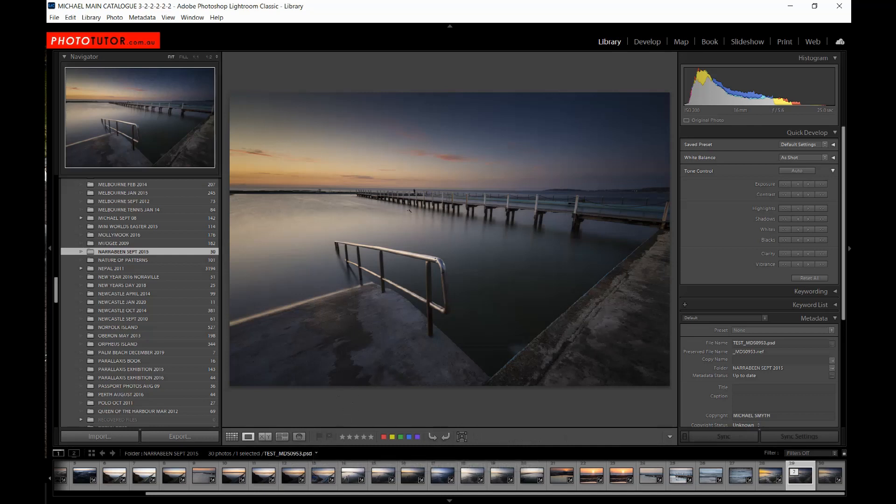
{"action": "left_click", "coordinate": [232, 436]}
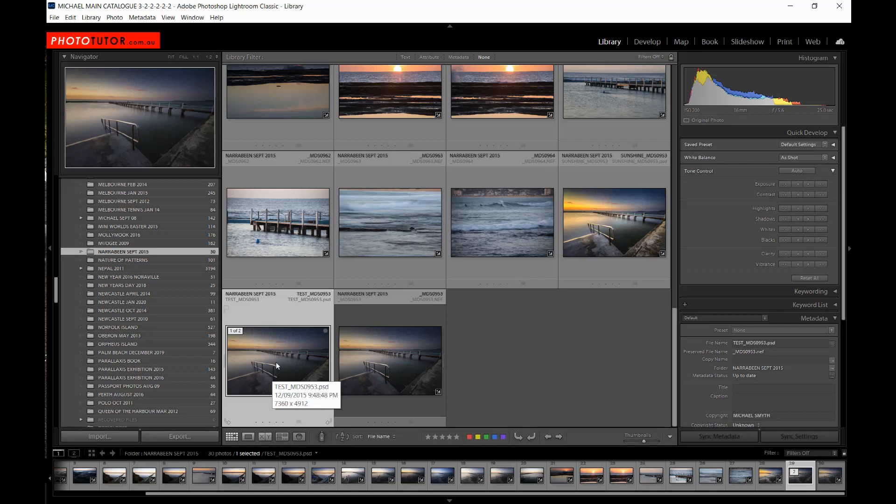
{"action": "double_click", "coordinate": [286, 346]}
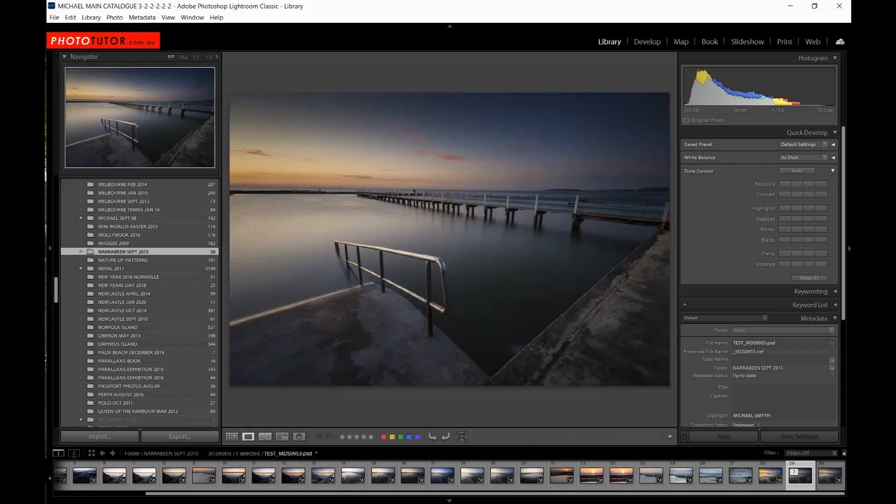
- Raise the exposure of TEST_MDS0953.psd to +1.22 in the Develop module
{"action": "left_click", "coordinate": [644, 42]}
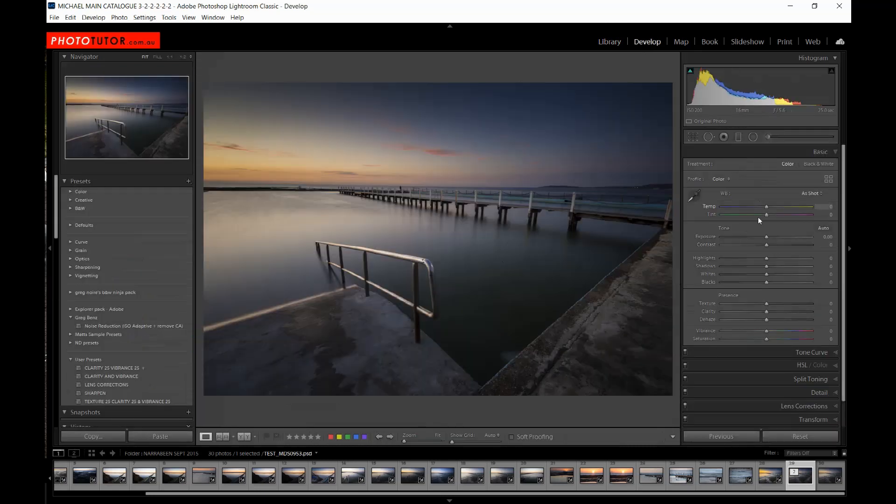
{"action": "left_click_drag", "start_coordinate": [767, 238], "coordinate": [776, 237]}
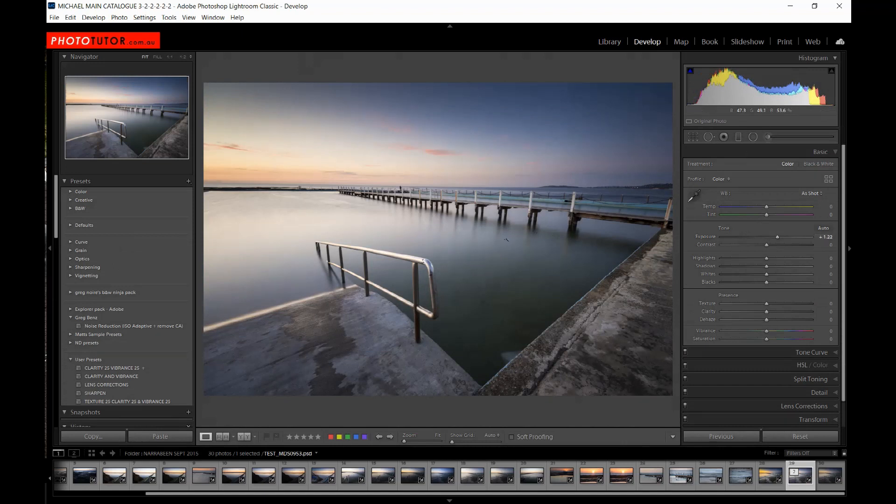
- Review the Edit a Copy and Edit a Copy with Lightroom Adjustments options for Photoshop 2020, cancel, and return to the Library
{"action": "right_click", "coordinate": [461, 237]}
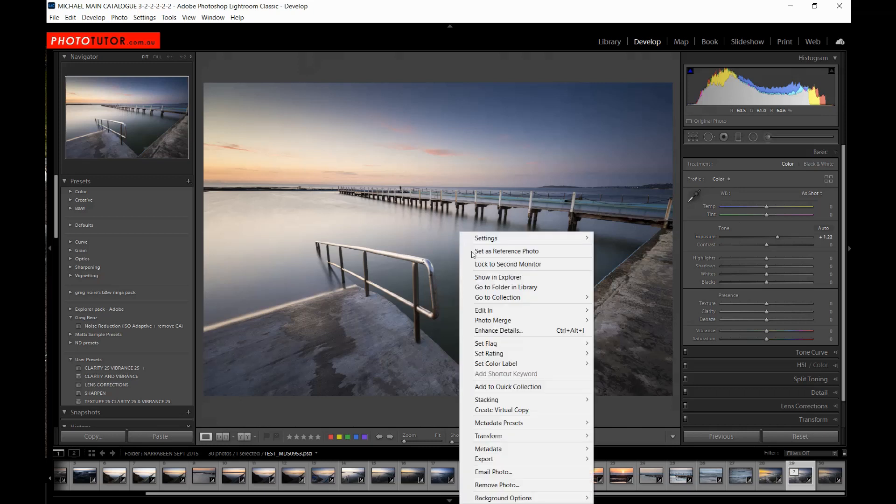
{"action": "mouse_move", "coordinate": [486, 311]}
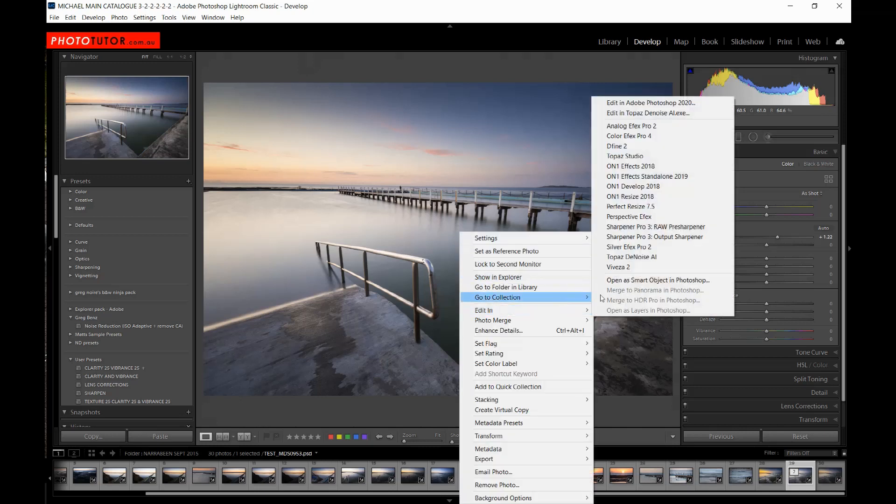
{"action": "left_click", "coordinate": [650, 103]}
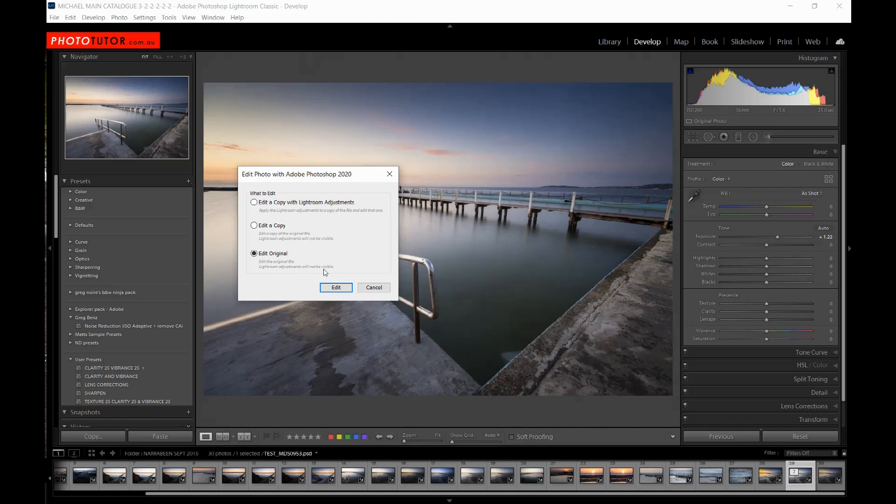
{"action": "left_click", "coordinate": [269, 225]}
{"action": "left_click", "coordinate": [303, 202]}
{"action": "left_click", "coordinate": [372, 288]}
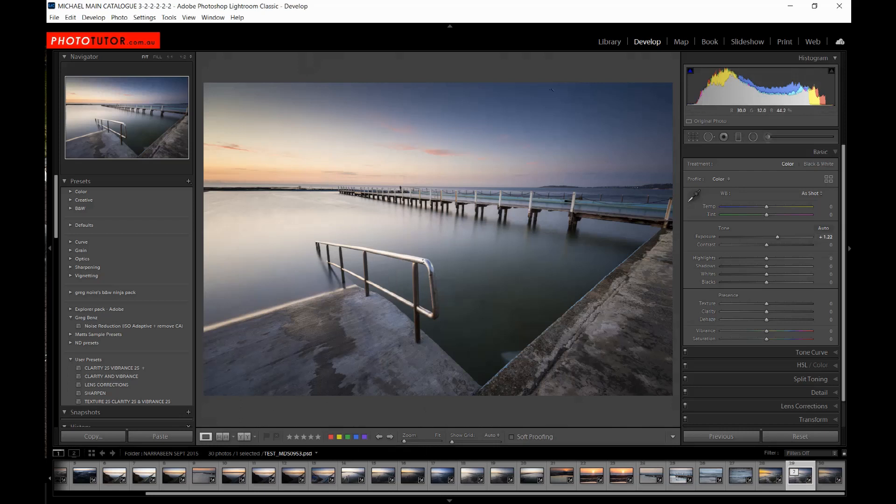
{"action": "left_click", "coordinate": [611, 41]}
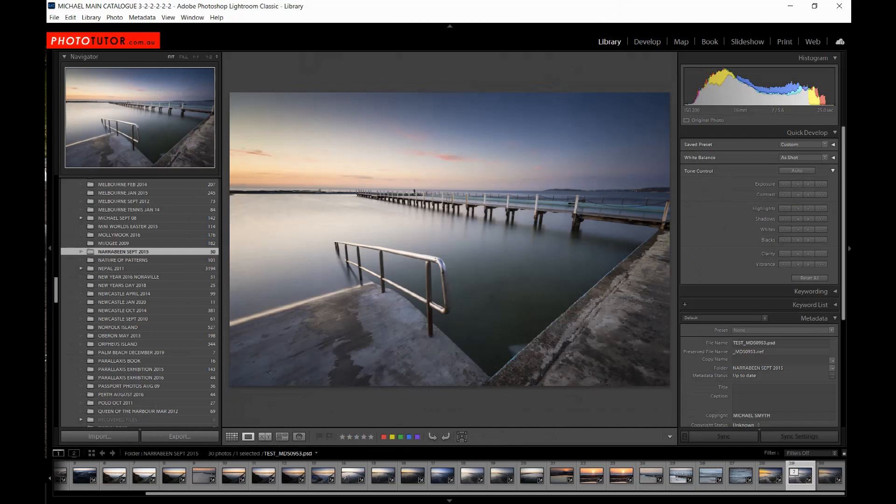
- Return to the thumbnail grid, review the Edit Original option for opening TEST_MDS0953.psd in Photoshop 2020, and cancel
{"action": "left_click", "coordinate": [231, 437]}
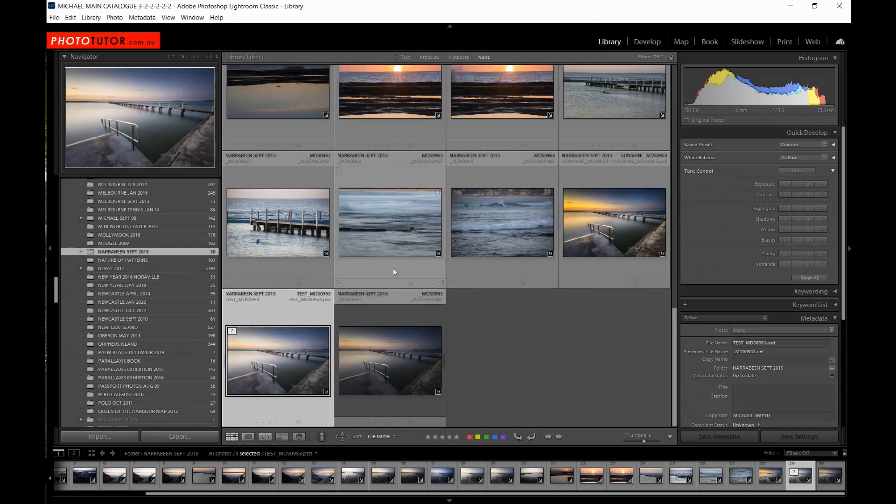
{"action": "right_click", "coordinate": [288, 344]}
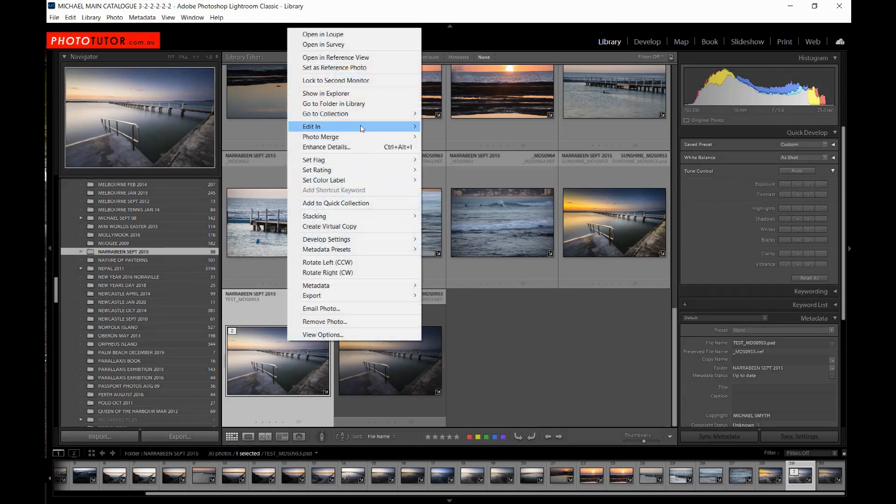
{"action": "mouse_move", "coordinate": [363, 129]}
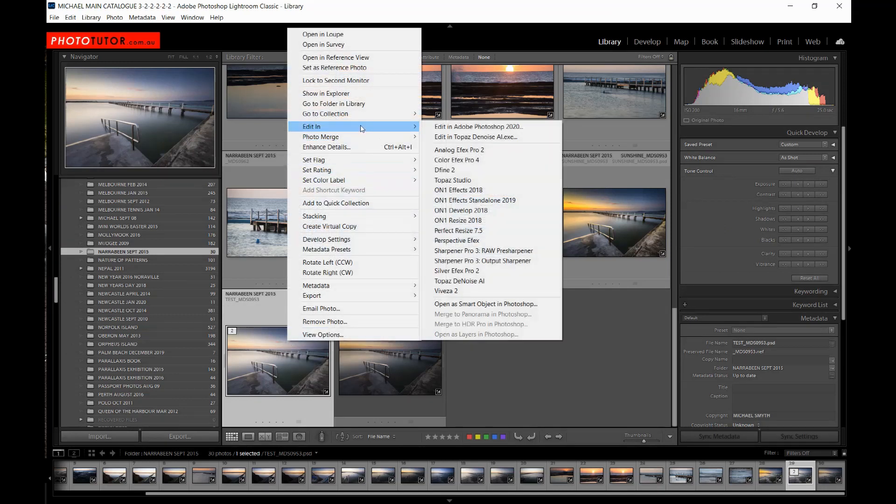
{"action": "left_click", "coordinate": [463, 130]}
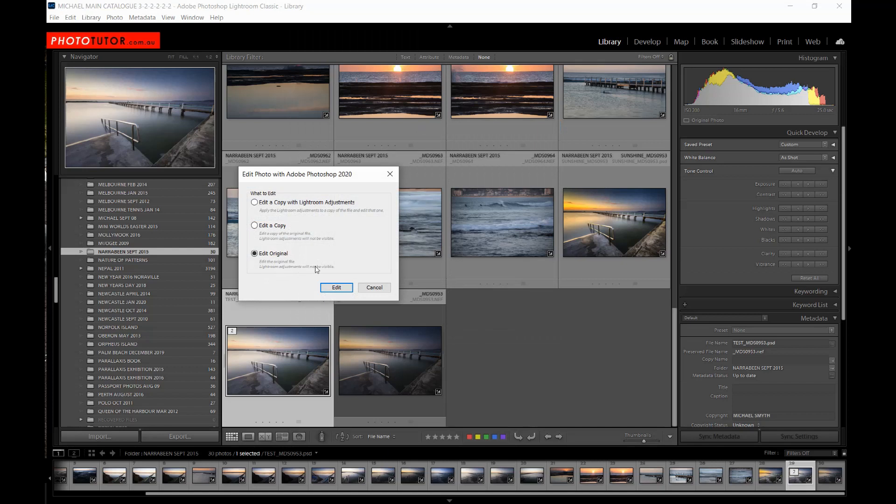
{"action": "left_click", "coordinate": [374, 288]}
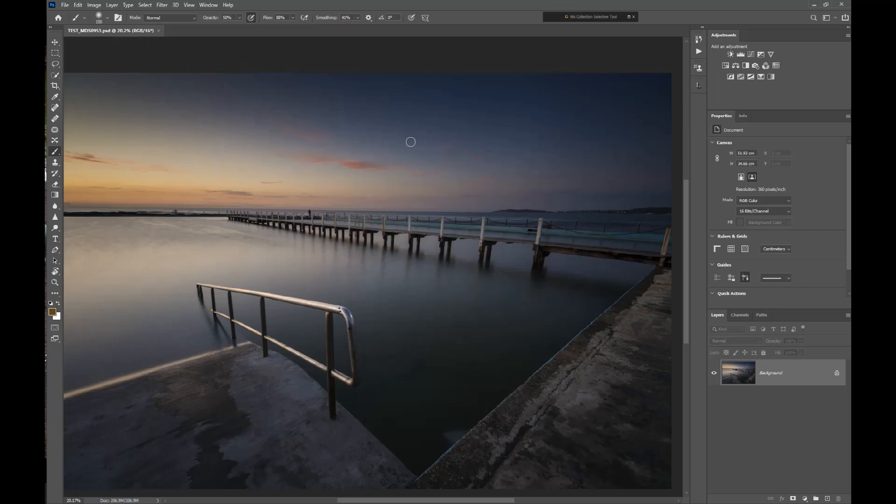
- In Photoshop's File Handling preferences, set Maximize PSD and PSB File Compatibility to Always and apply the preferences
{"action": "key", "text": "z"}
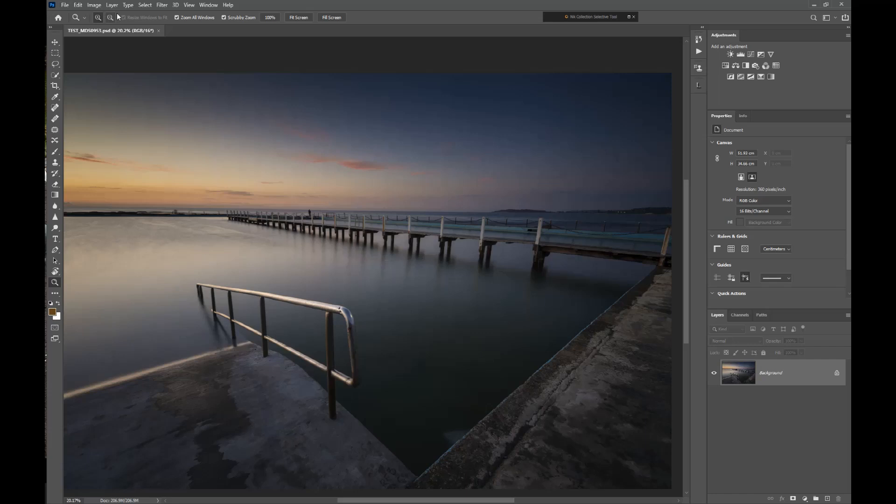
{"action": "left_click", "coordinate": [77, 5]}
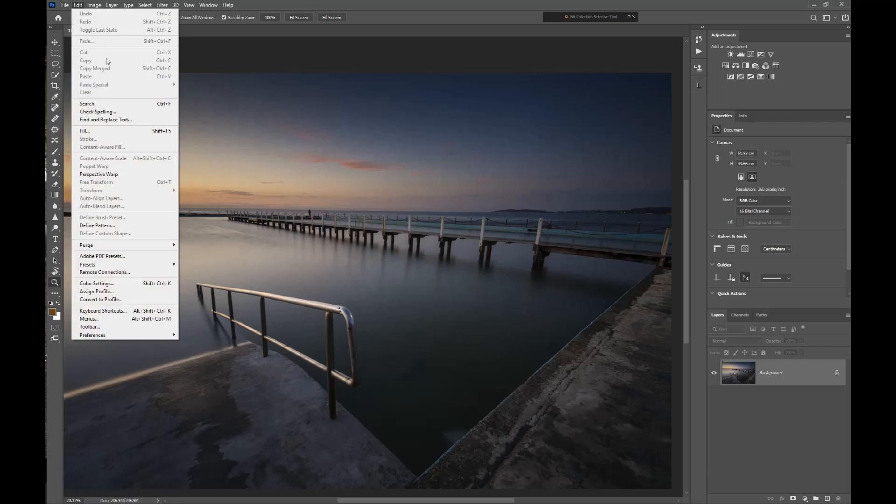
{"action": "mouse_move", "coordinate": [115, 336]}
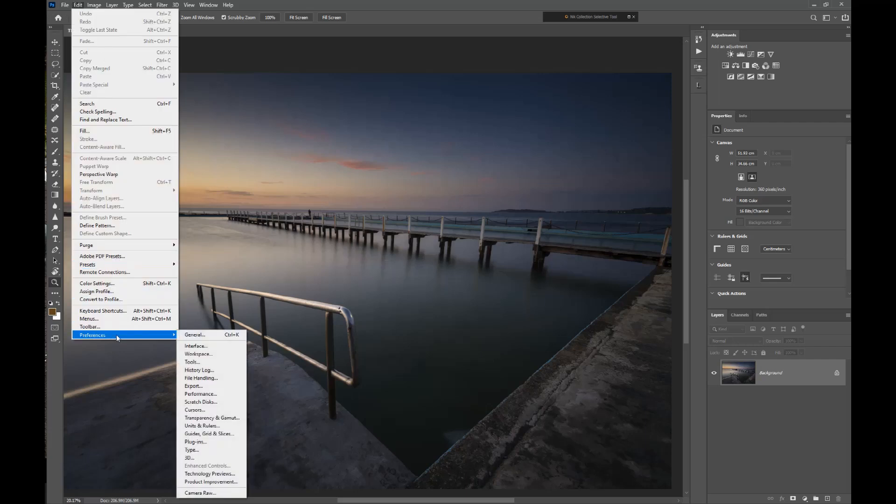
{"action": "left_click", "coordinate": [189, 335]}
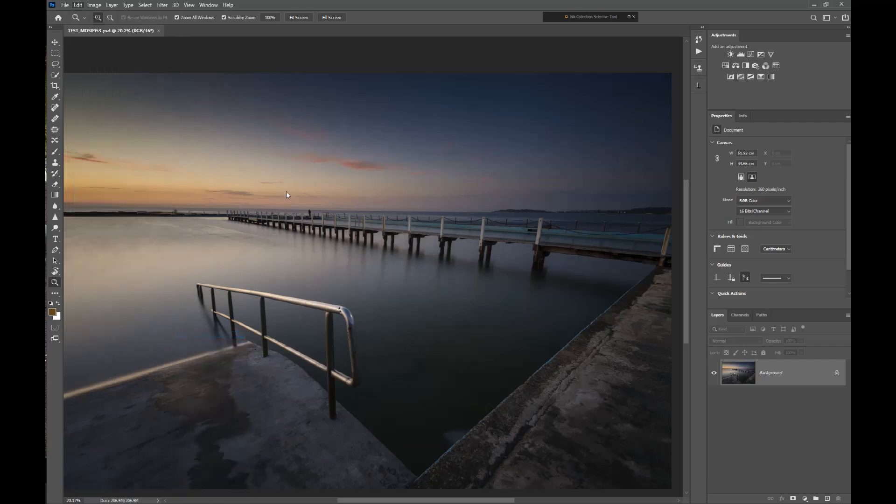
{"action": "key", "text": "i"}
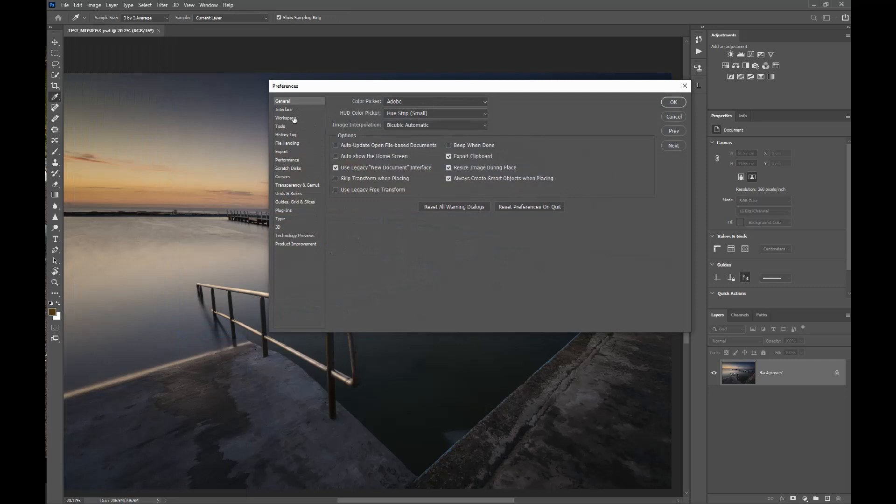
{"action": "left_click", "coordinate": [296, 144]}
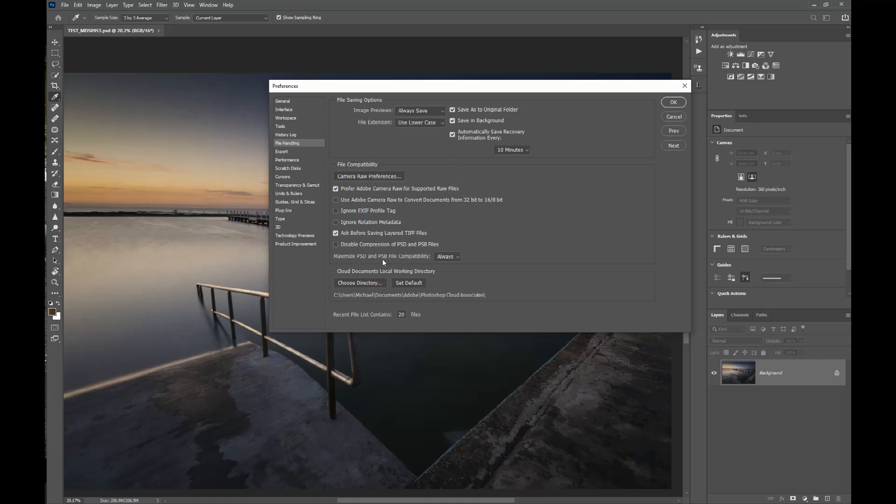
{"action": "left_click", "coordinate": [458, 258]}
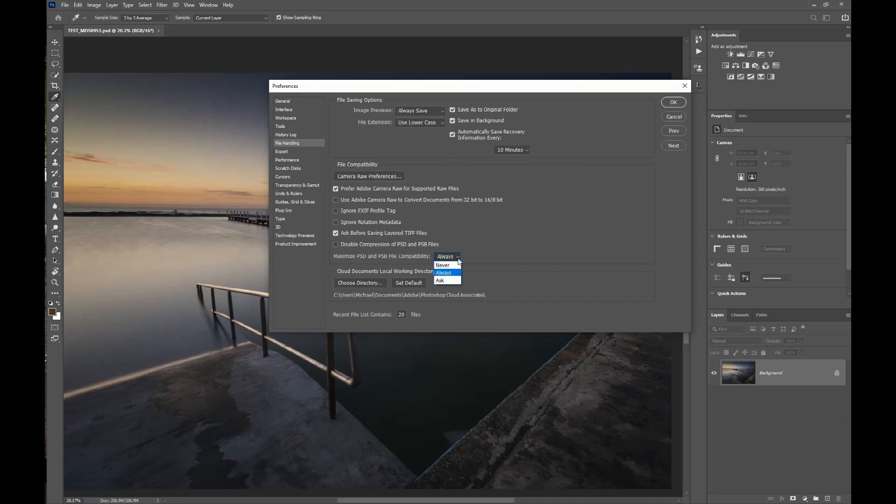
{"action": "left_click", "coordinate": [452, 282]}
{"action": "left_click", "coordinate": [458, 260]}
{"action": "left_click", "coordinate": [452, 276]}
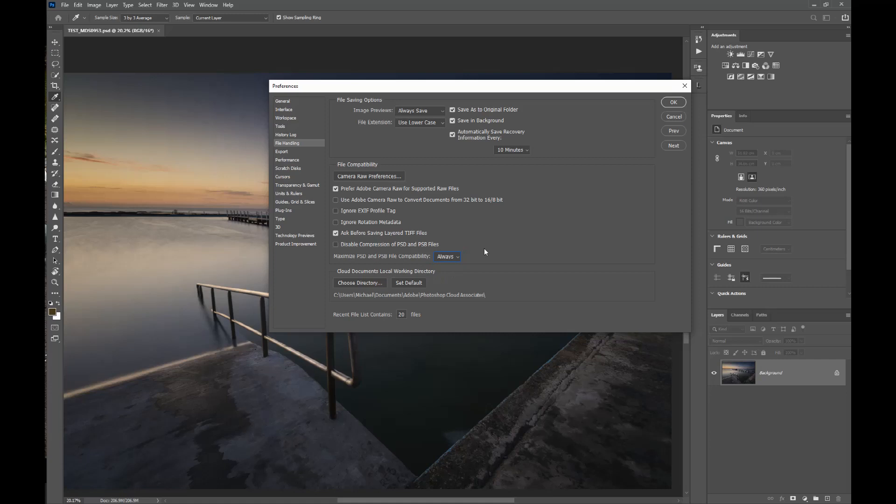
{"action": "left_click", "coordinate": [673, 103]}
{"action": "key", "text": "z"}
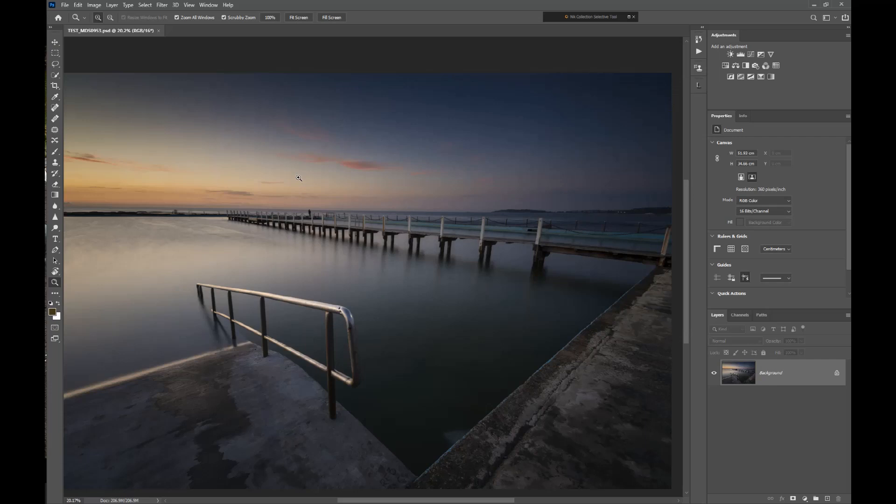
- Review the General, Interface, Workspace and Tools pages of Photoshop's preferences and close the dialog
{"action": "left_click", "coordinate": [78, 6]}
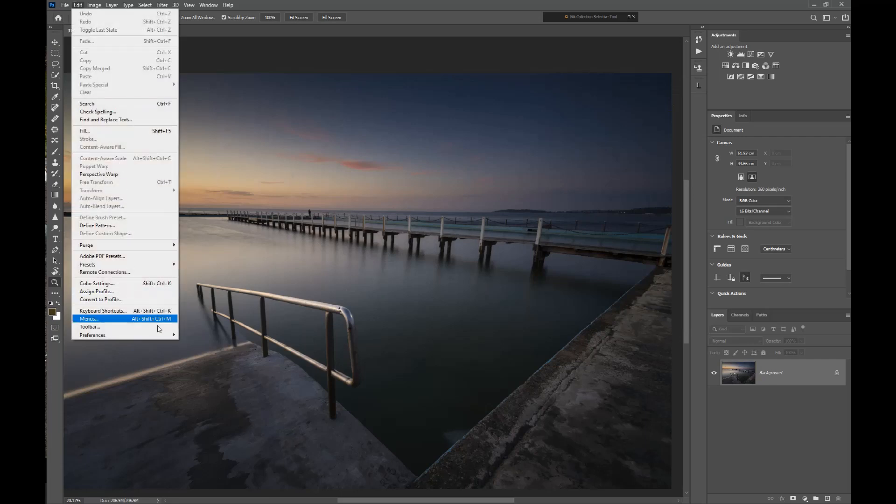
{"action": "mouse_move", "coordinate": [168, 334]}
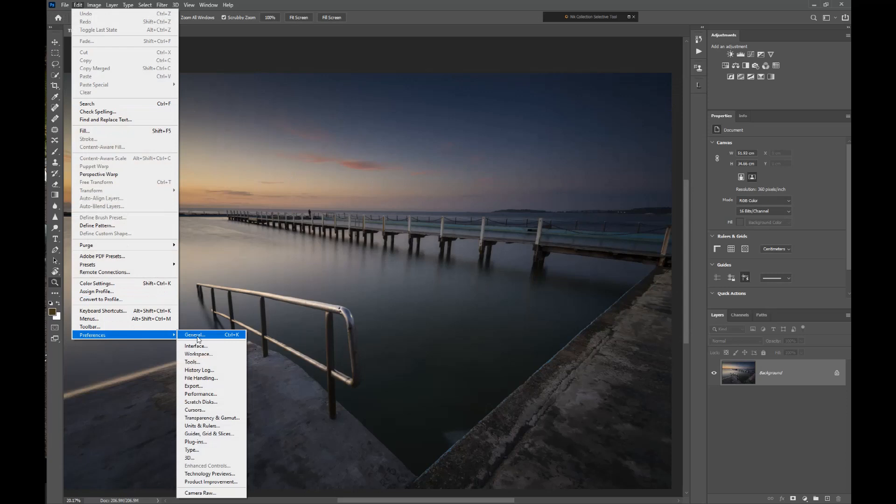
{"action": "left_click", "coordinate": [198, 336]}
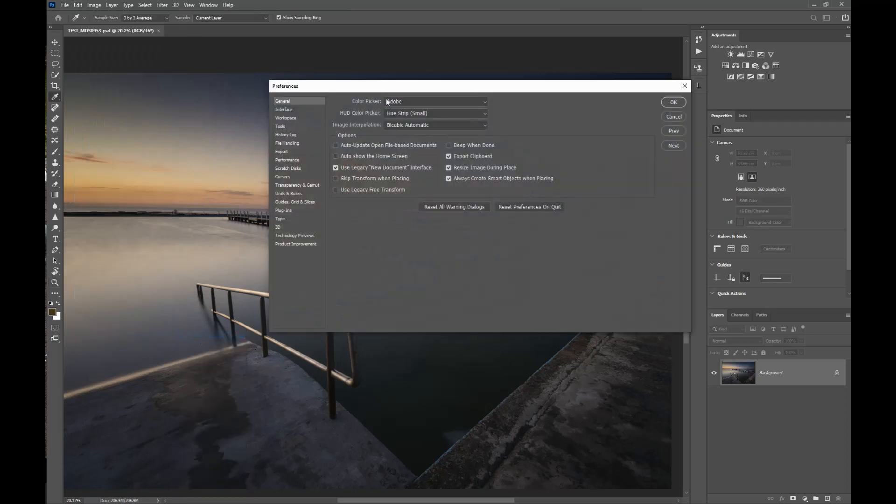
{"action": "left_click", "coordinate": [287, 110]}
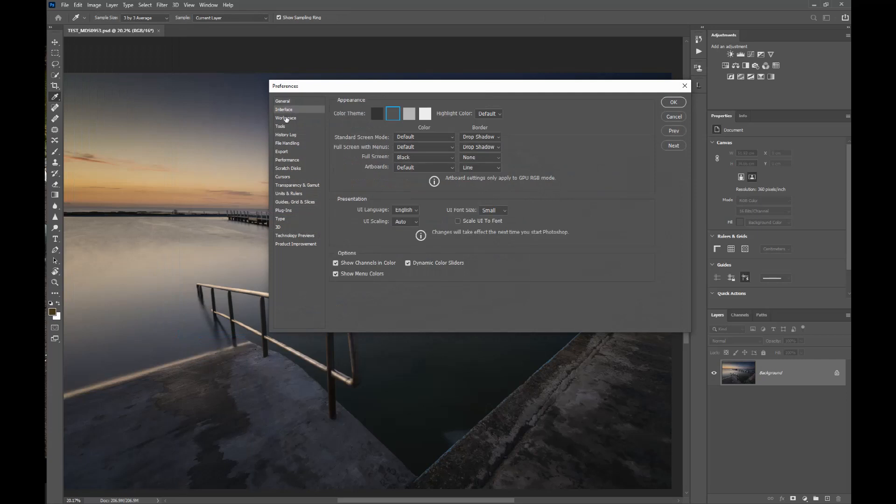
{"action": "left_click", "coordinate": [286, 119]}
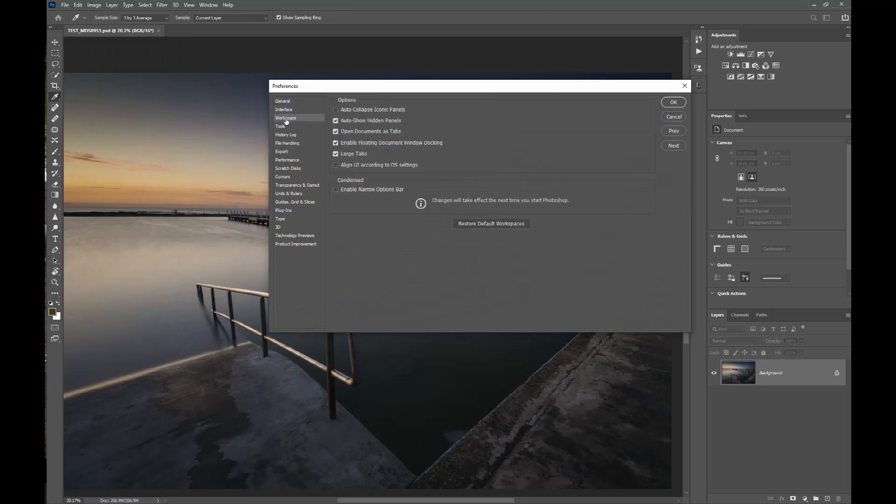
{"action": "left_click", "coordinate": [280, 127]}
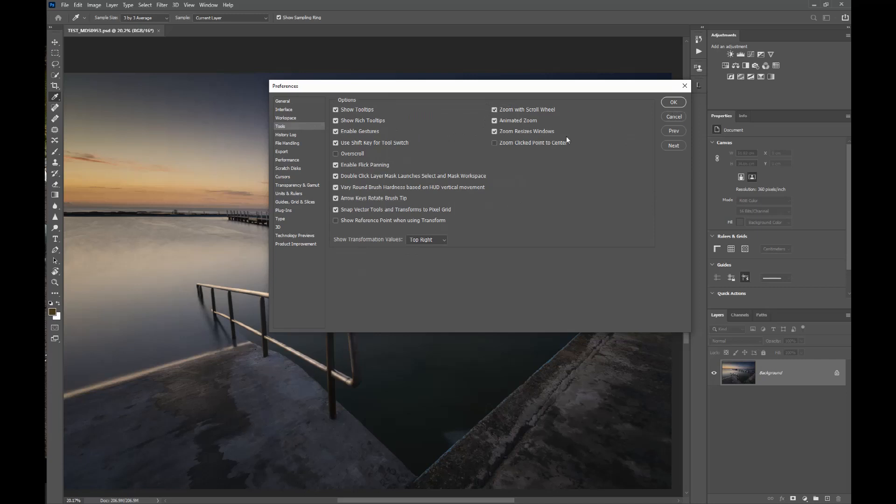
{"action": "left_click", "coordinate": [674, 102]}
{"action": "key", "text": "z"}
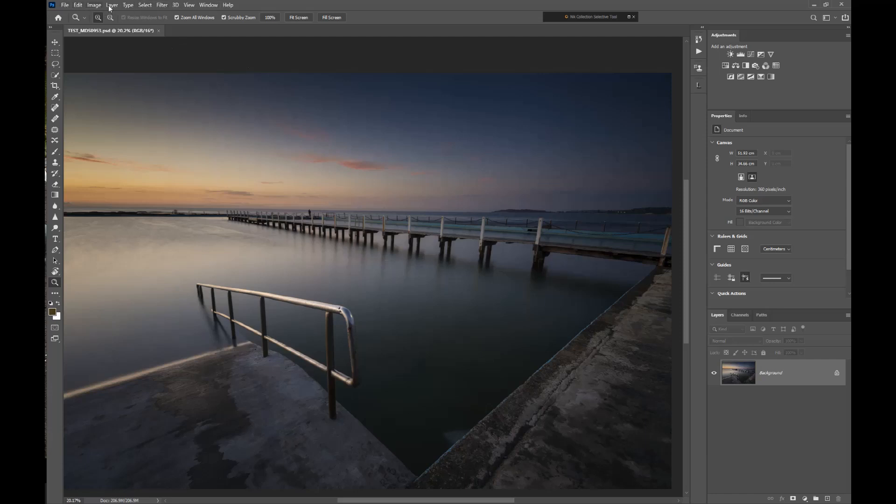
- Choose the Photography workspace for the Photoshop interface
{"action": "left_click", "coordinate": [209, 6]}
{"action": "mouse_move", "coordinate": [218, 15]}
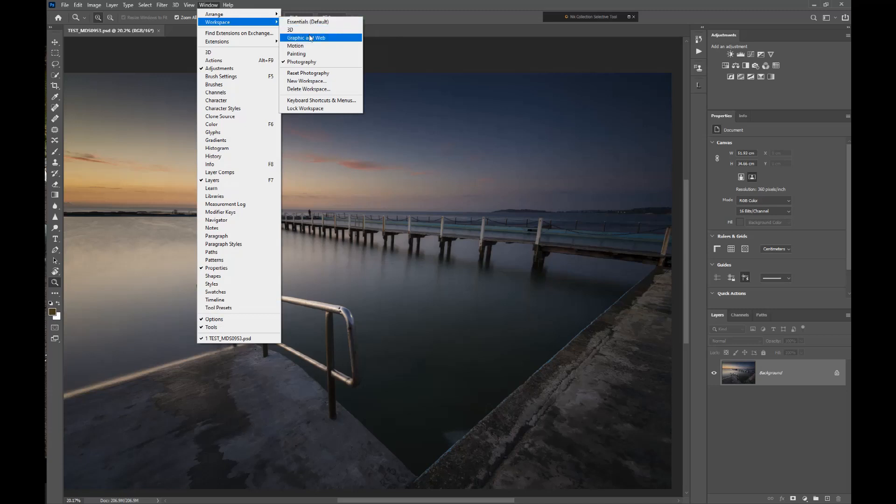
{"action": "left_click", "coordinate": [329, 65]}
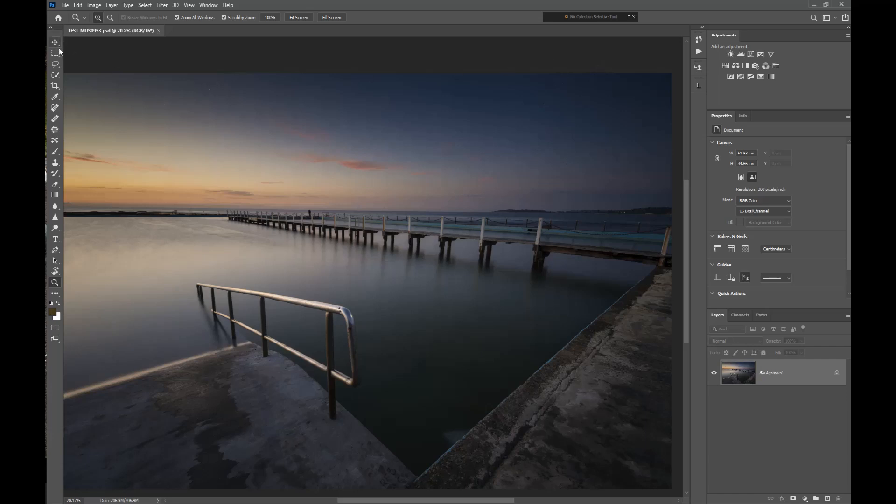
- Examine the options of the Path Selection, Brush, Clone Stamp, Type and Zoom tools, and check the list of available panels
{"action": "left_click", "coordinate": [55, 262]}
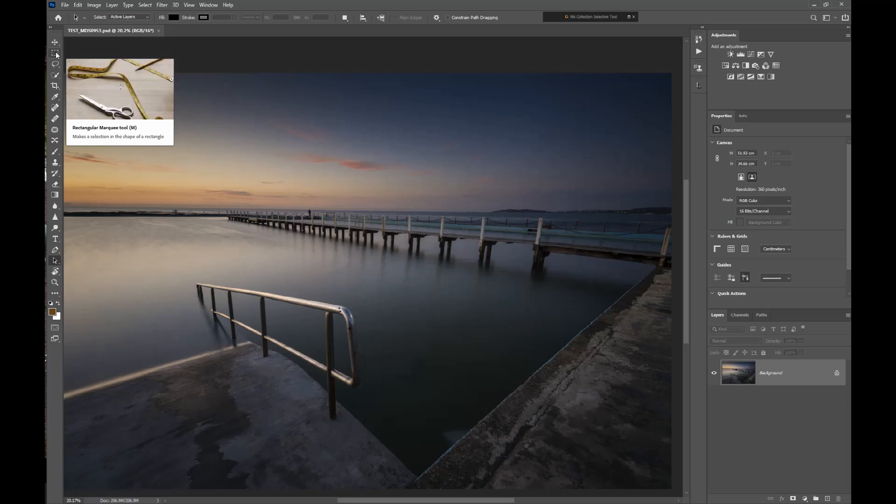
{"action": "left_click", "coordinate": [55, 152]}
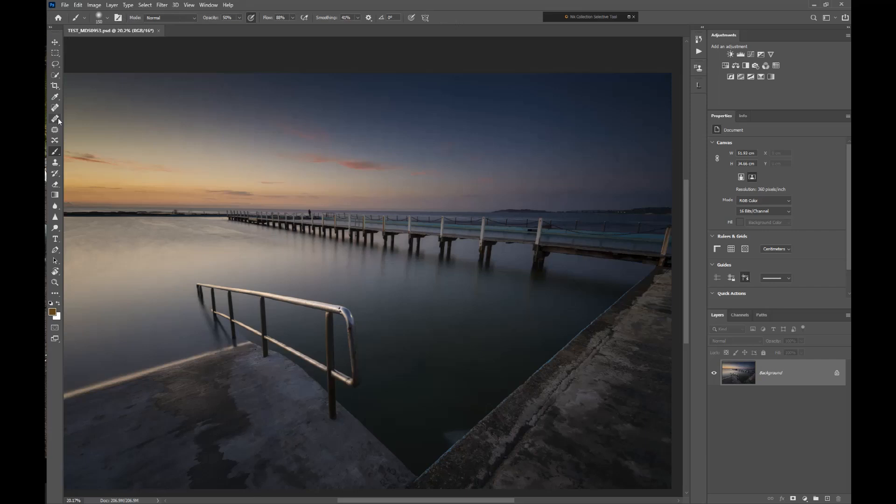
{"action": "left_click", "coordinate": [57, 162]}
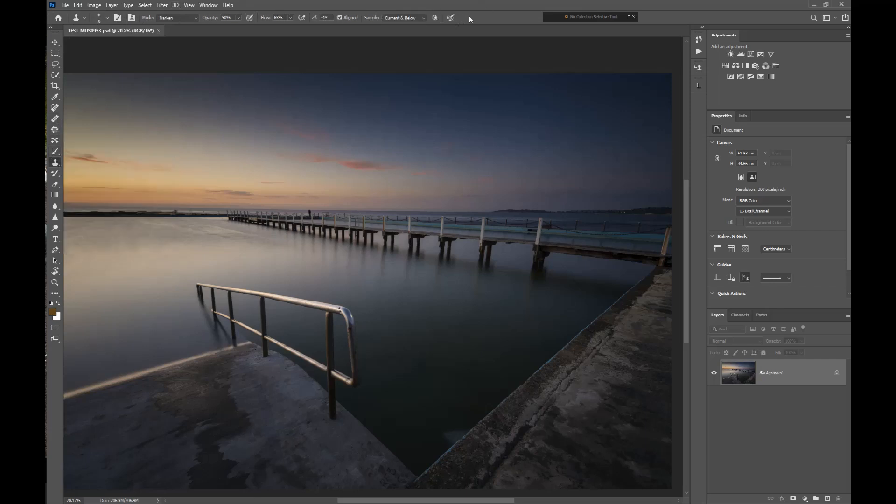
{"action": "left_click", "coordinate": [57, 152]}
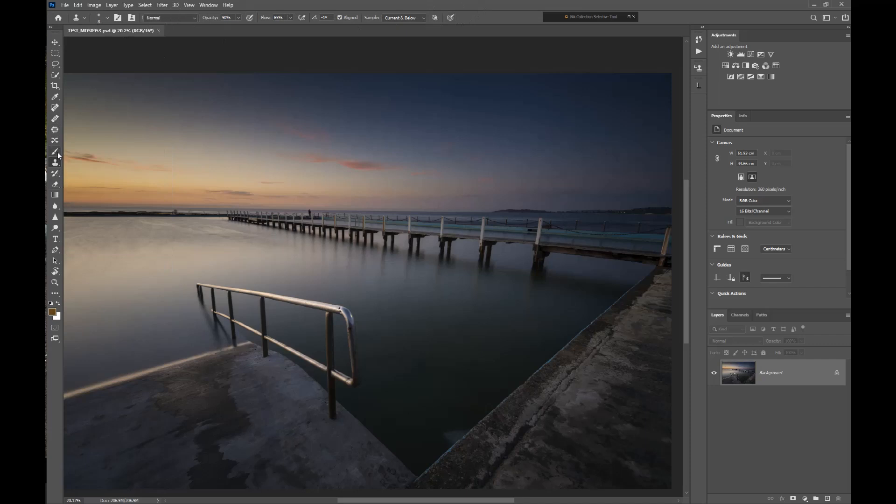
{"action": "left_click", "coordinate": [55, 240]}
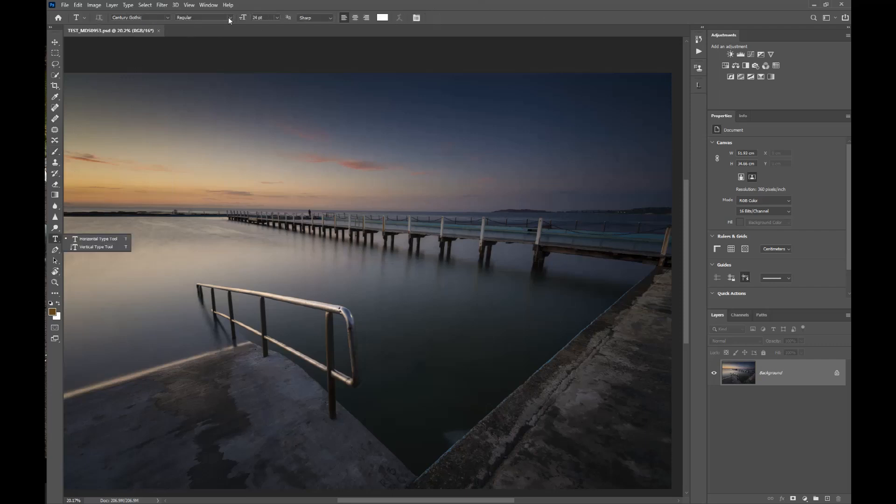
{"action": "left_click", "coordinate": [55, 283]}
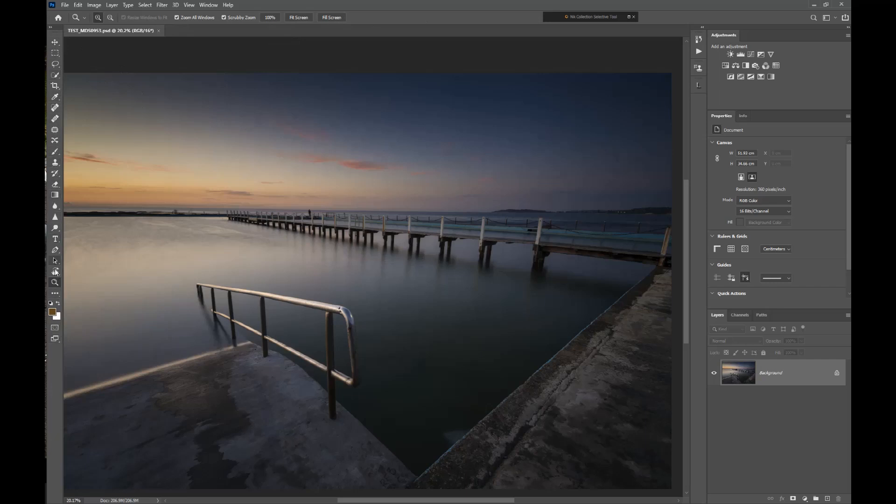
{"action": "left_click", "coordinate": [55, 152]}
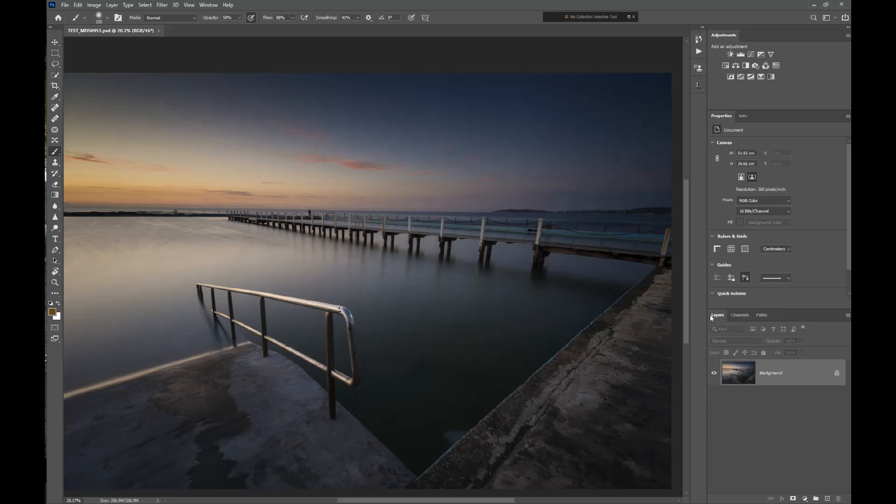
{"action": "left_click", "coordinate": [200, 6]}
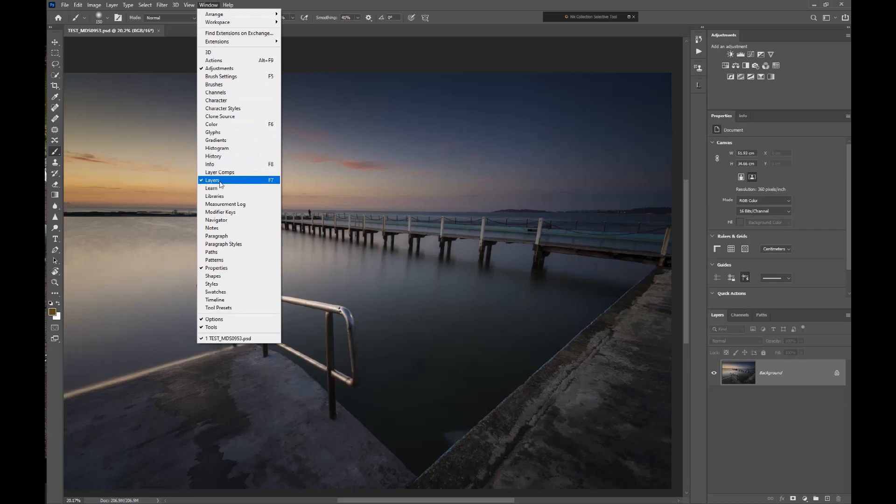
{"action": "left_click", "coordinate": [416, 187]}
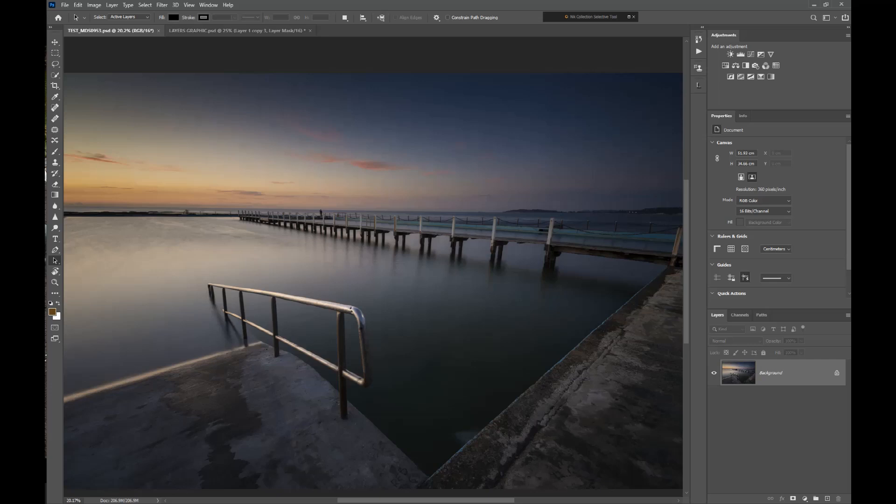
- In LAYERS GRAPHIC.psd, make Layer 1 copy, Layer 1 copy 2 and Layer 1 copy 3 visible above the forest image
{"action": "left_click", "coordinate": [240, 32]}
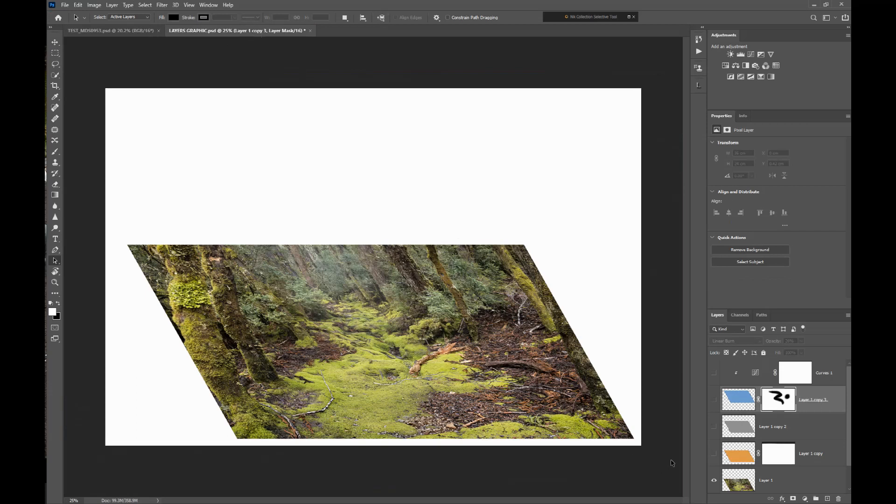
{"action": "left_click", "coordinate": [714, 455]}
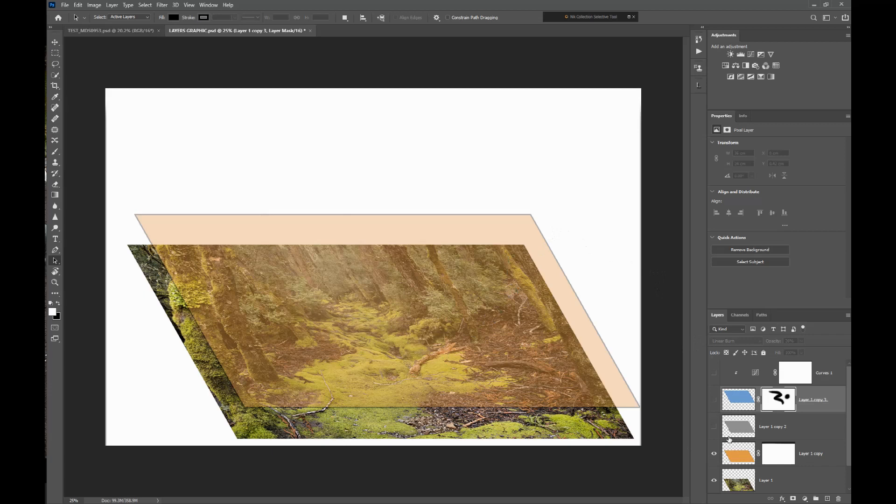
{"action": "left_click", "coordinate": [714, 427]}
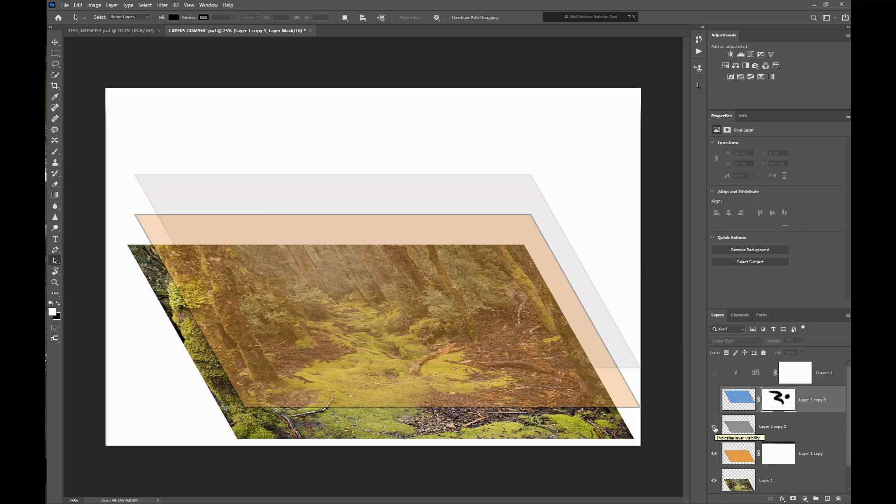
{"action": "left_click", "coordinate": [715, 399]}
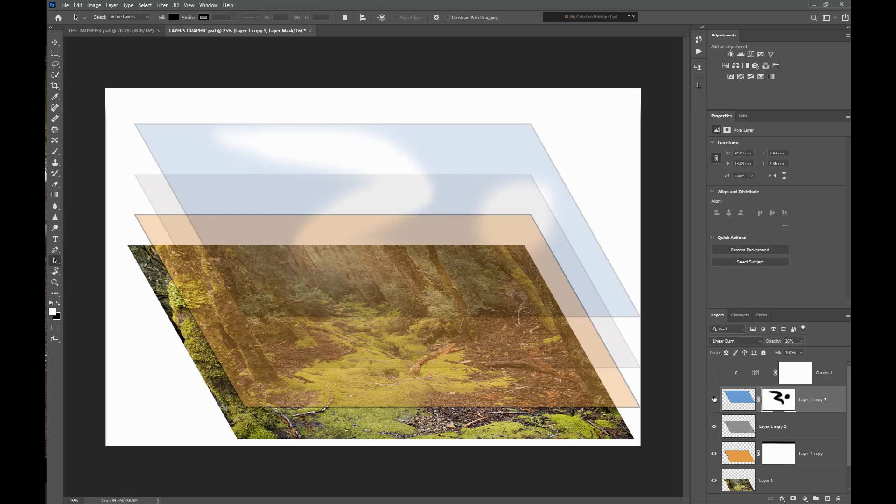
- Hide Layer 1 copy 3 and Layer 1 copy 2, and show them again to compare the stacked layers
{"action": "left_click", "coordinate": [714, 399]}
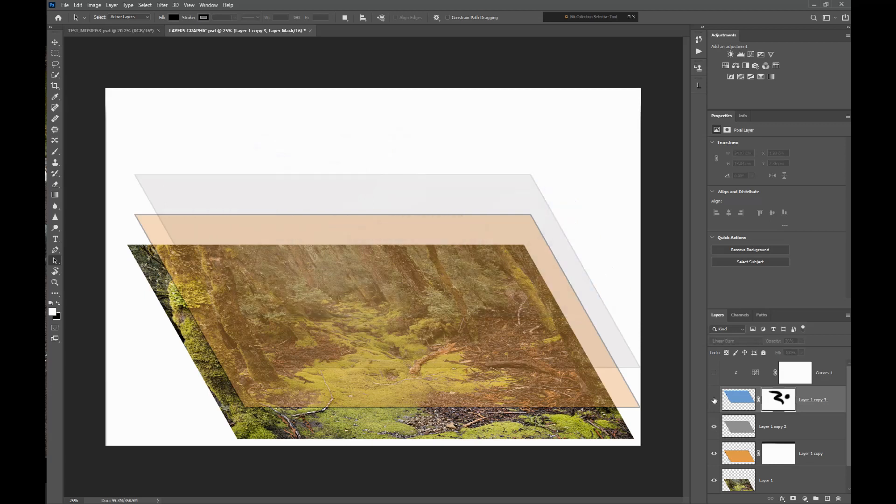
{"action": "left_click", "coordinate": [714, 426]}
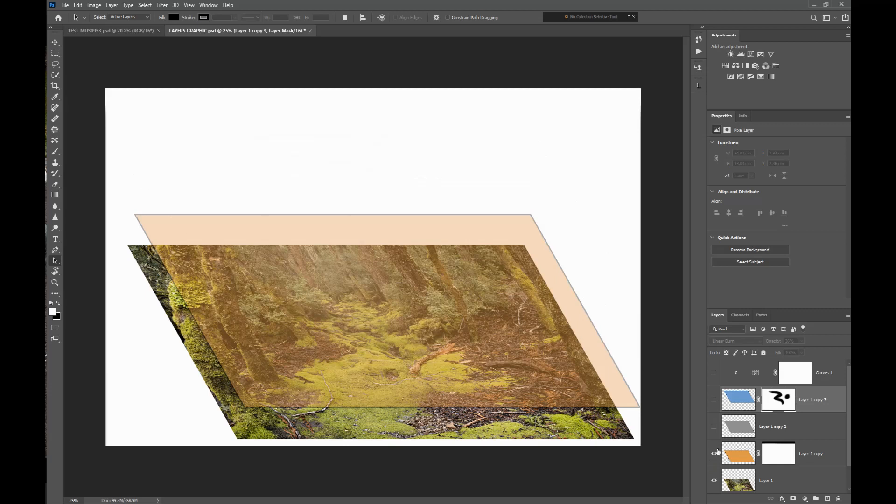
{"action": "left_click", "coordinate": [714, 426]}
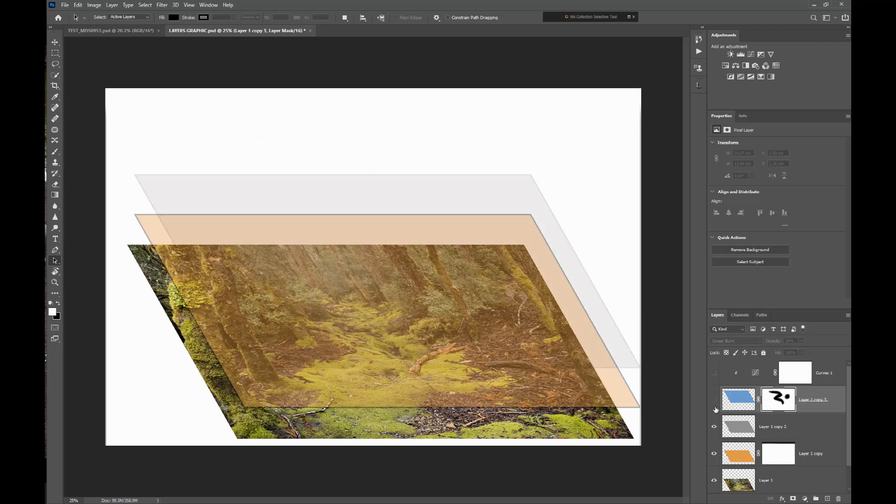
{"action": "left_click", "coordinate": [714, 400]}
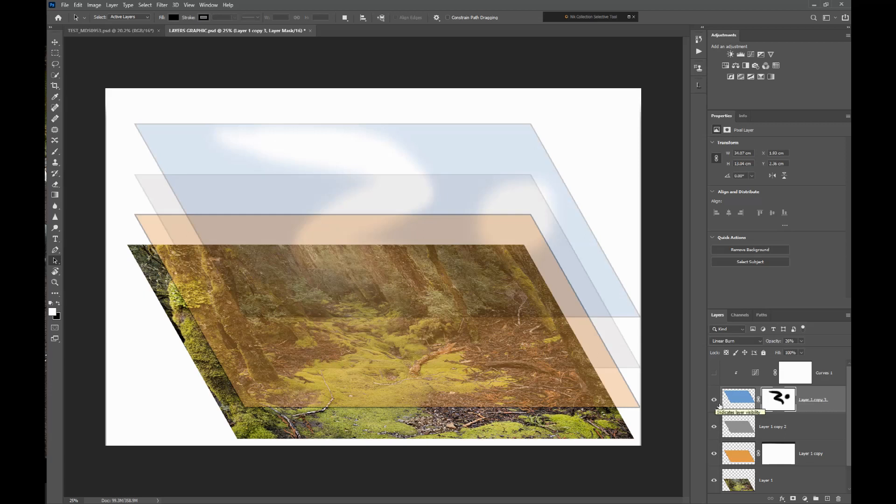
- Return to the TEST_MDS0953.psd photo, check the available adjustment types and add a Black & White adjustment layer
{"action": "left_click", "coordinate": [99, 31]}
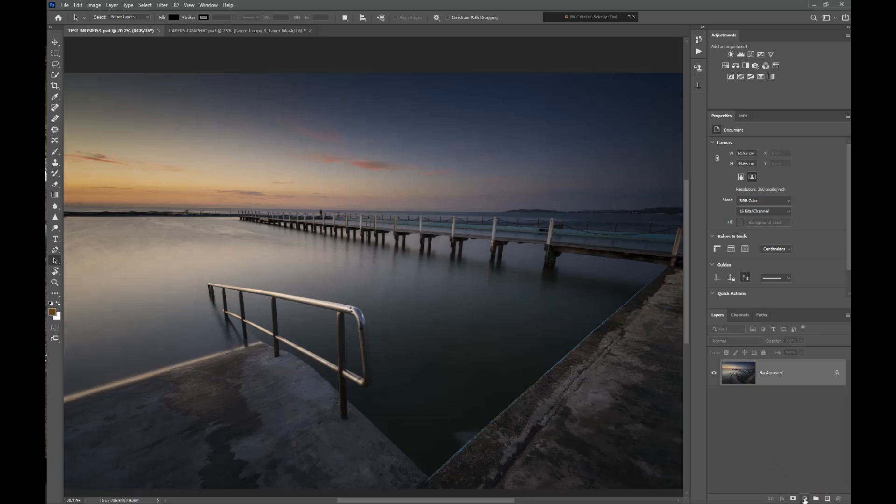
{"action": "left_click", "coordinate": [803, 500]}
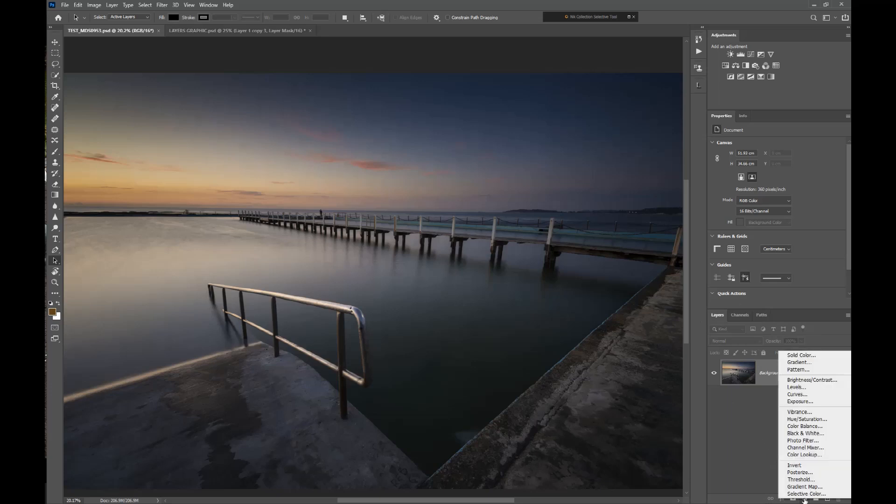
{"action": "left_click", "coordinate": [805, 500]}
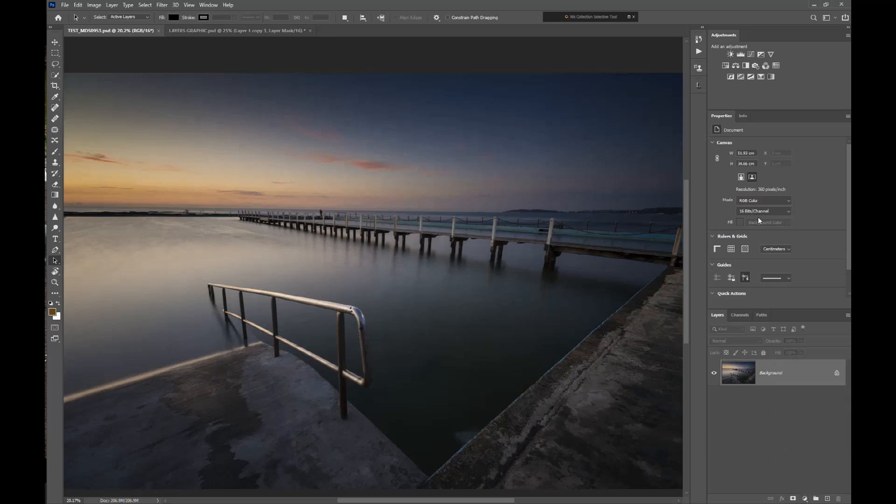
{"action": "left_click", "coordinate": [746, 65]}
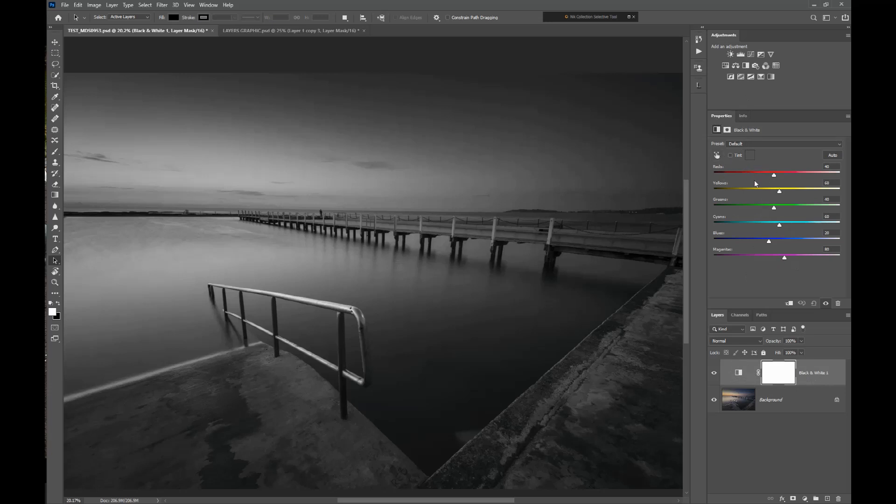
- Try a slightly lower Reds value, the Infrared preset, the Yellow Filter and the Blue Filter on the Black & White adjustment
{"action": "mouse_move", "coordinate": [768, 175]}
{"action": "left_mouse_down"}
{"action": "mouse_move", "coordinate": [738, 180]}
{"action": "mouse_move", "coordinate": [816, 182]}
{"action": "mouse_move", "coordinate": [777, 179]}
{"action": "mouse_move", "coordinate": [765, 193]}
{"action": "mouse_move", "coordinate": [774, 187]}
{"action": "mouse_move", "coordinate": [752, 186]}
{"action": "mouse_move", "coordinate": [792, 180]}
{"action": "mouse_move", "coordinate": [756, 180]}
{"action": "mouse_move", "coordinate": [771, 176]}
{"action": "left_mouse_up"}
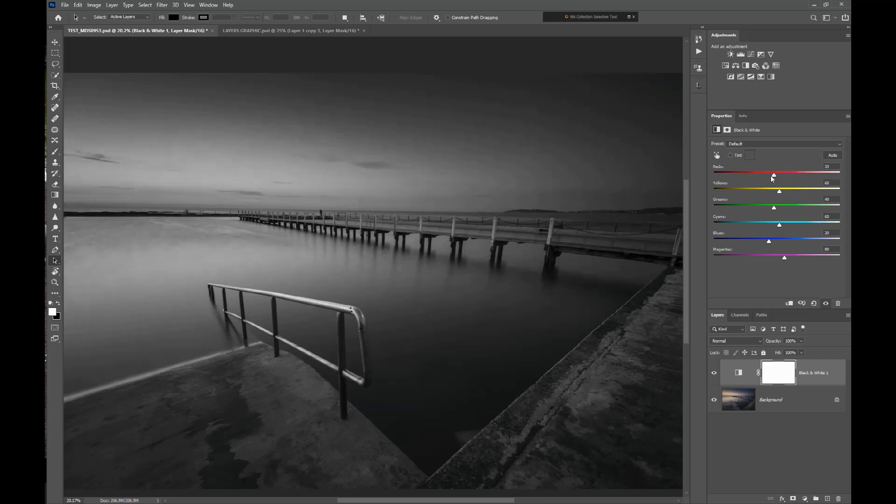
{"action": "left_click", "coordinate": [769, 144]}
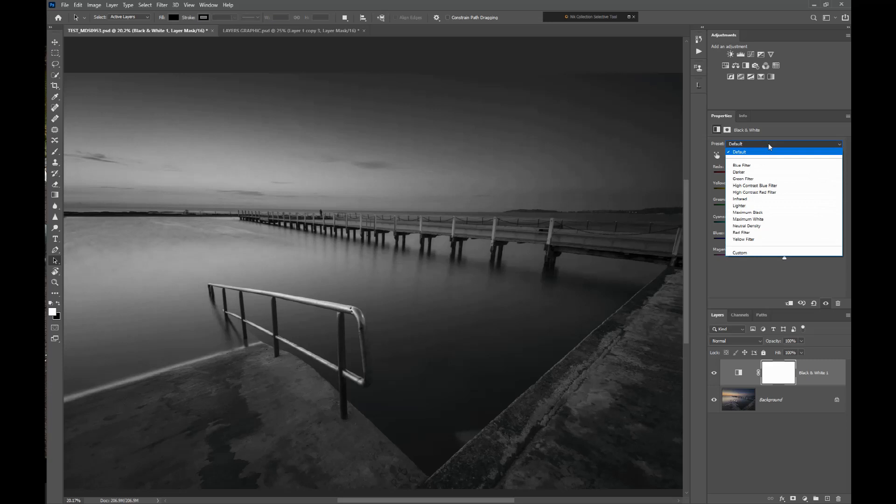
{"action": "left_click", "coordinate": [768, 199]}
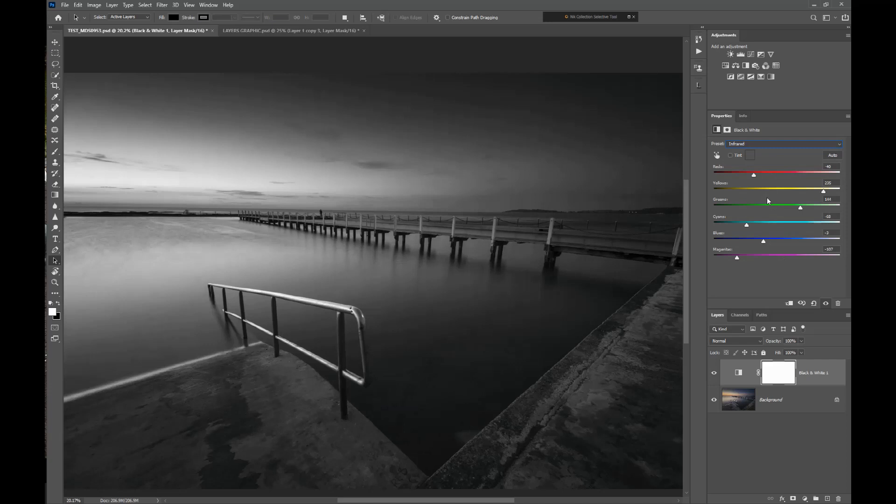
{"action": "left_click", "coordinate": [782, 145]}
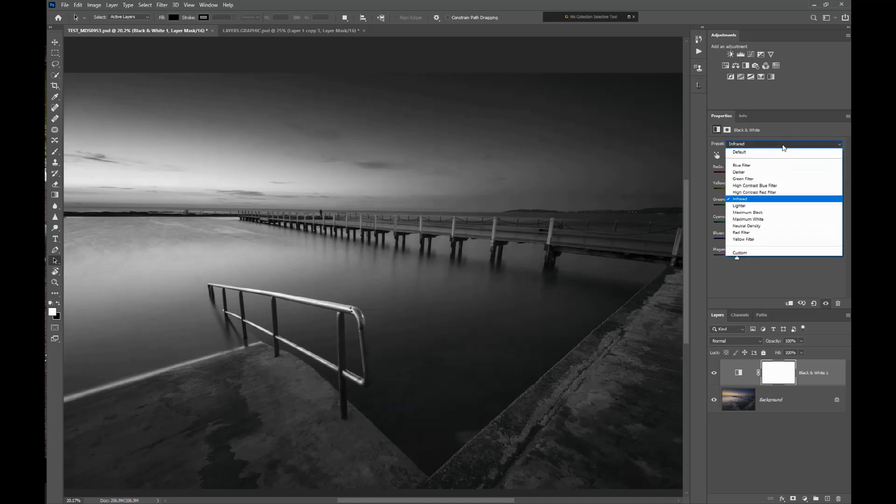
{"action": "left_click", "coordinate": [765, 240]}
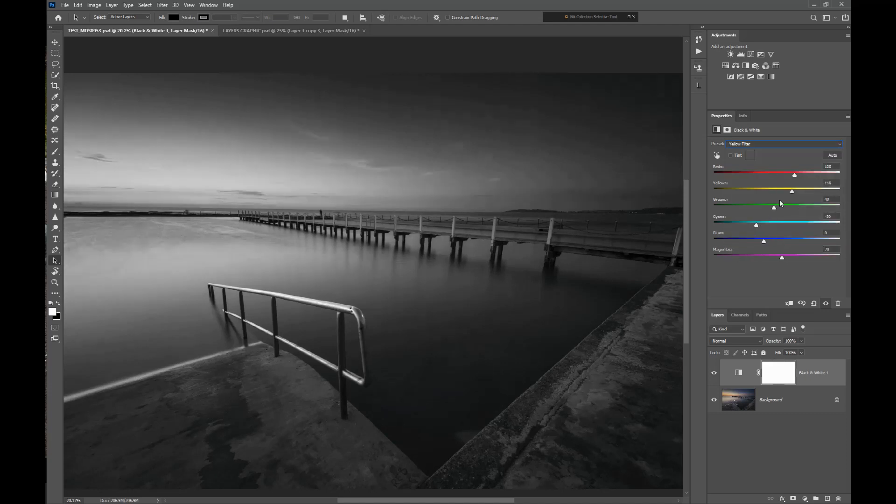
{"action": "left_click", "coordinate": [774, 142]}
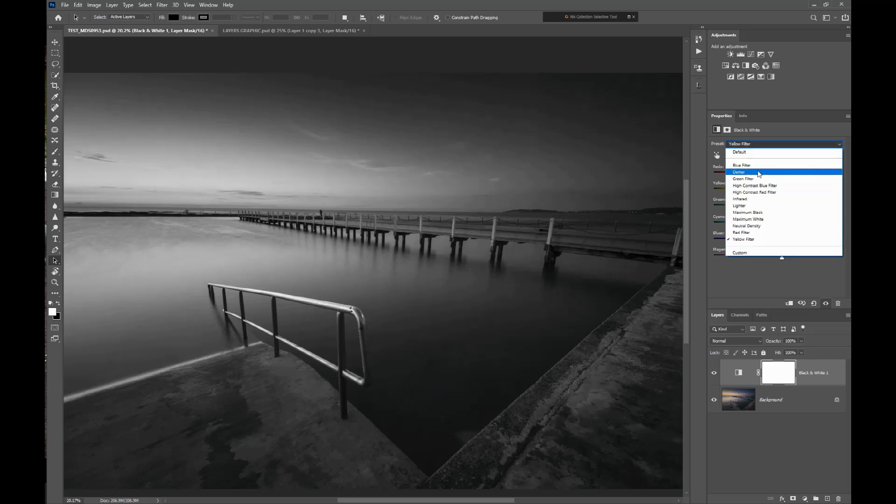
{"action": "left_click", "coordinate": [757, 166]}
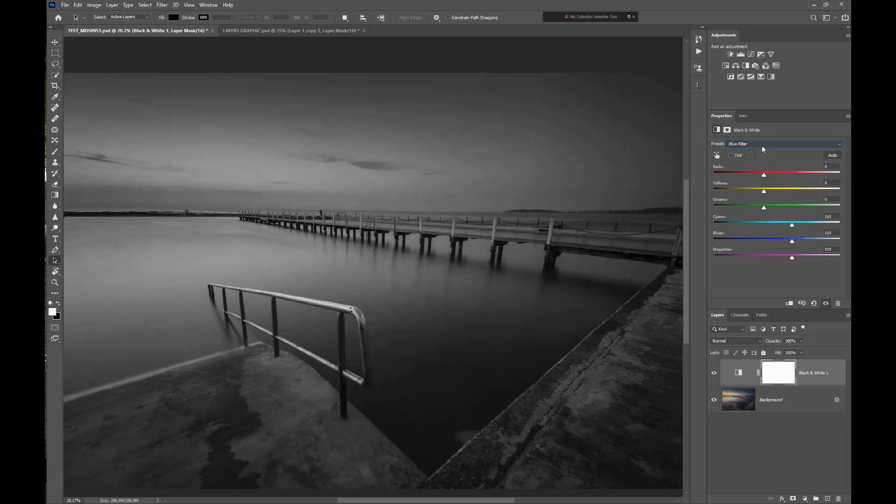
- Apply the High Contrast Red Filter preset to the Black & White adjustment and compare the photo with the layer hidden and shown
{"action": "left_click", "coordinate": [761, 145]}
{"action": "left_click", "coordinate": [755, 192]}
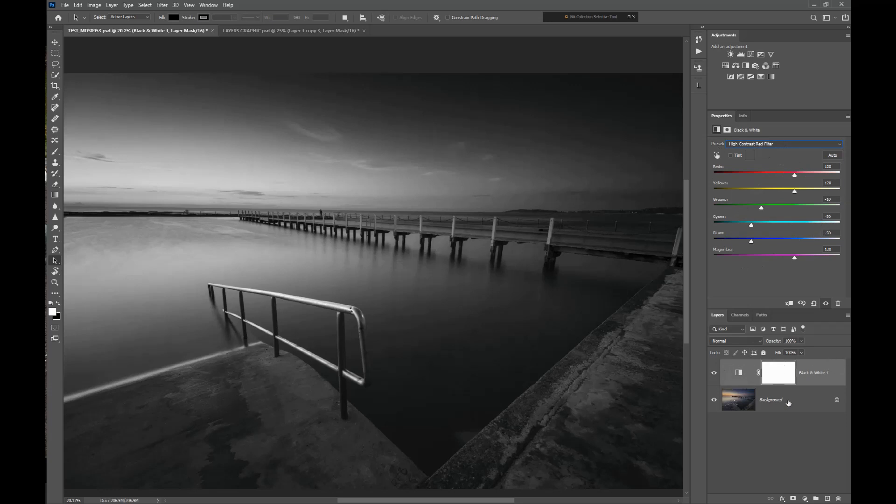
{"action": "left_click", "coordinate": [714, 374]}
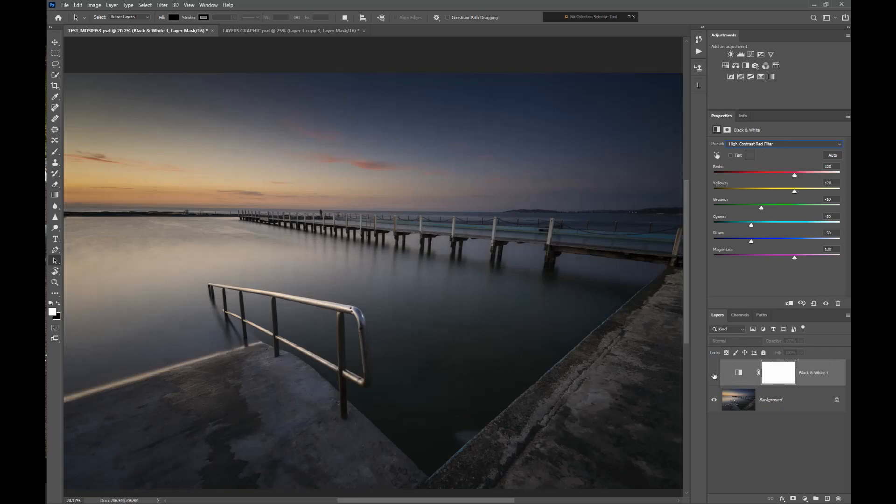
{"action": "left_click", "coordinate": [714, 374]}
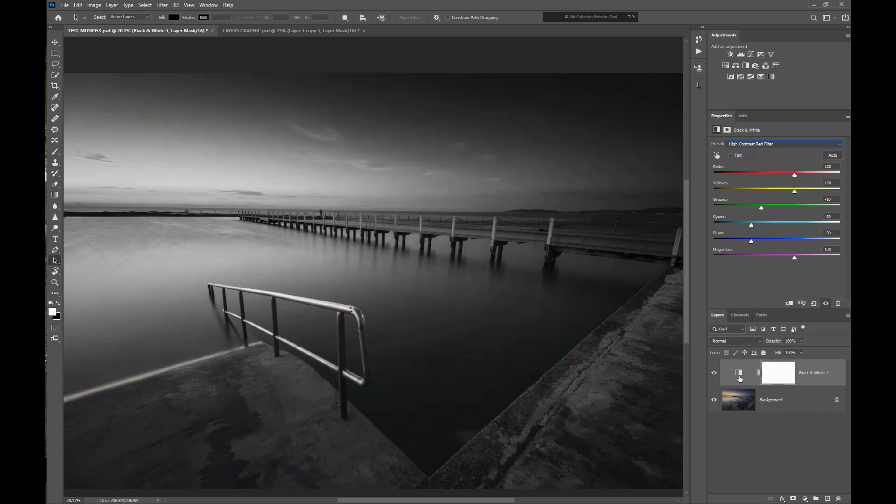
- Display the Black & White layer's mask properties and invert the mask to black and back to white twice
{"action": "left_click", "coordinate": [738, 374]}
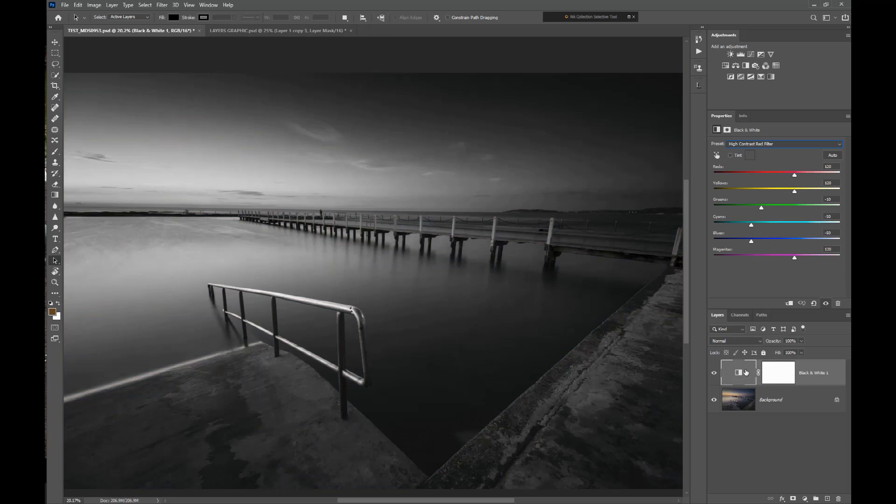
{"action": "left_click", "coordinate": [778, 373]}
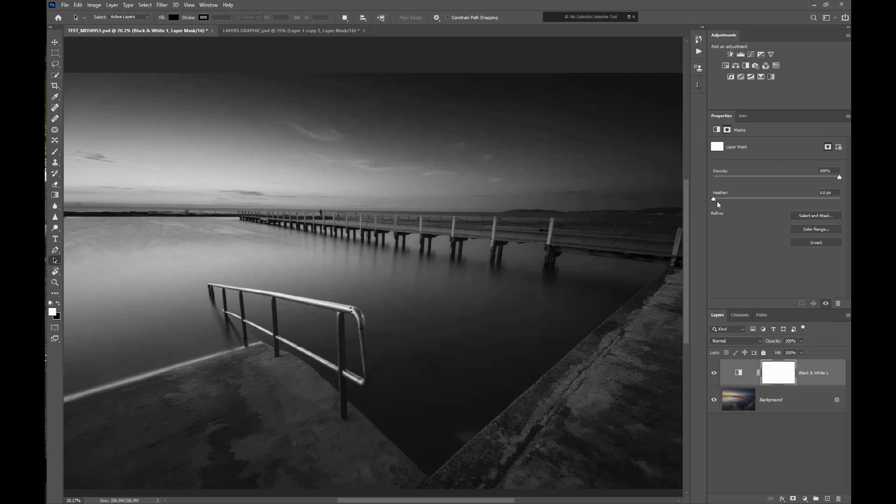
{"action": "left_click", "coordinate": [816, 242]}
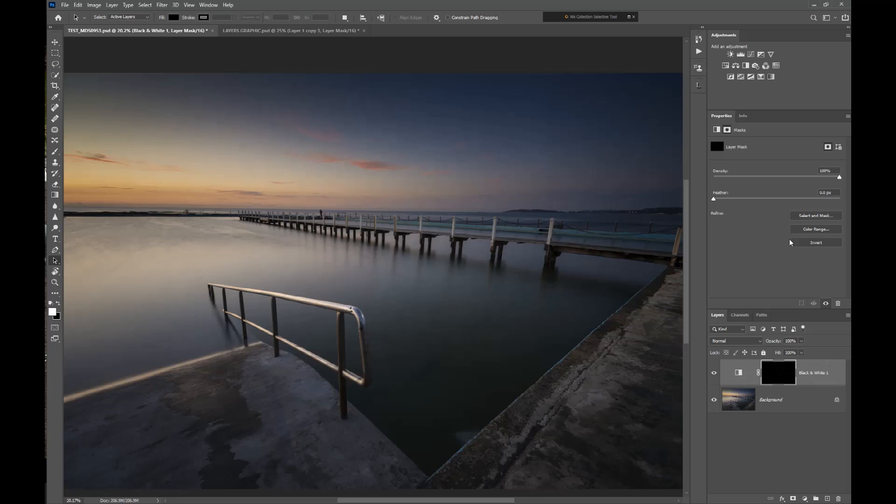
{"action": "left_click", "coordinate": [799, 246]}
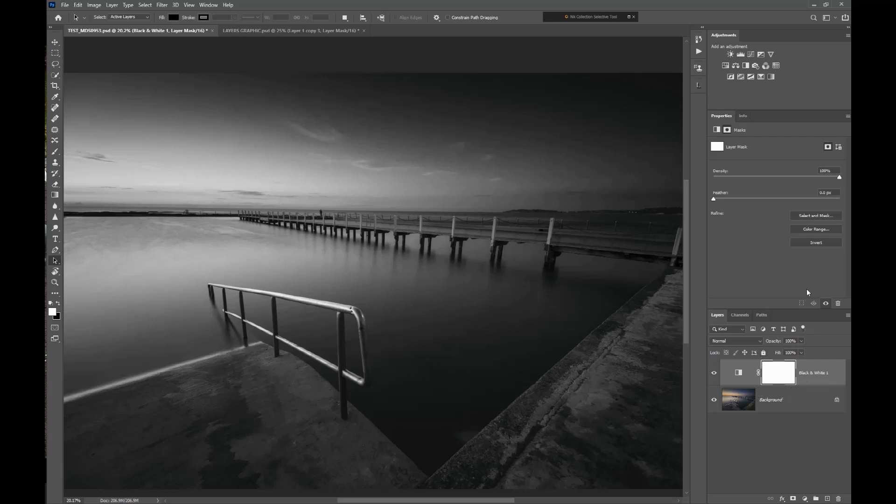
{"action": "left_click", "coordinate": [809, 245]}
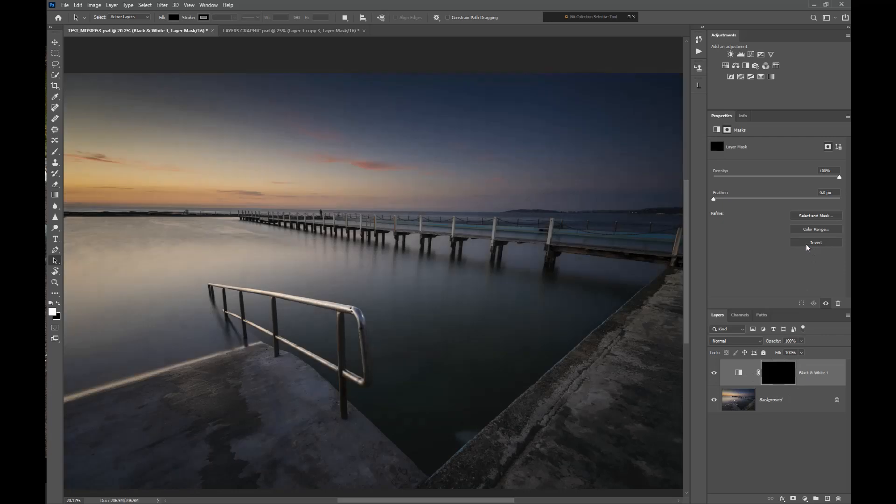
{"action": "left_click", "coordinate": [806, 242]}
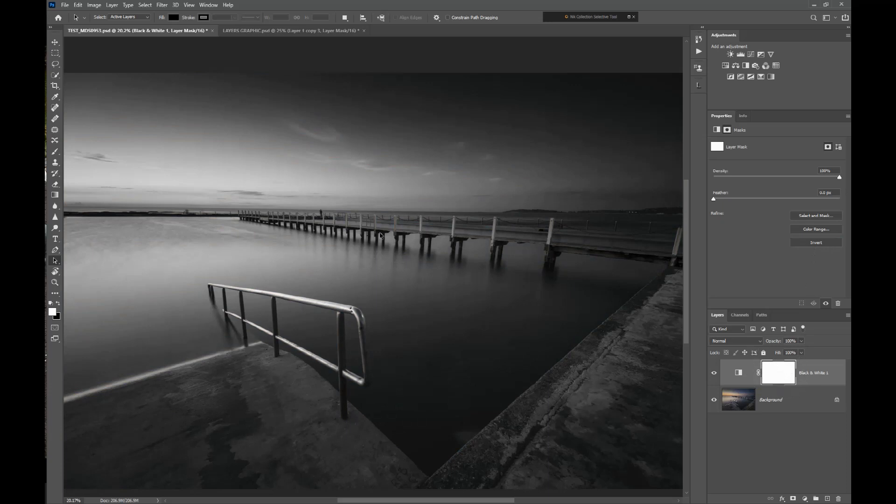
- Choose the Hard Round brush for the Brush tool, enlarge it above 150 px and keep its hardness at 100%
{"action": "left_click", "coordinate": [55, 153]}
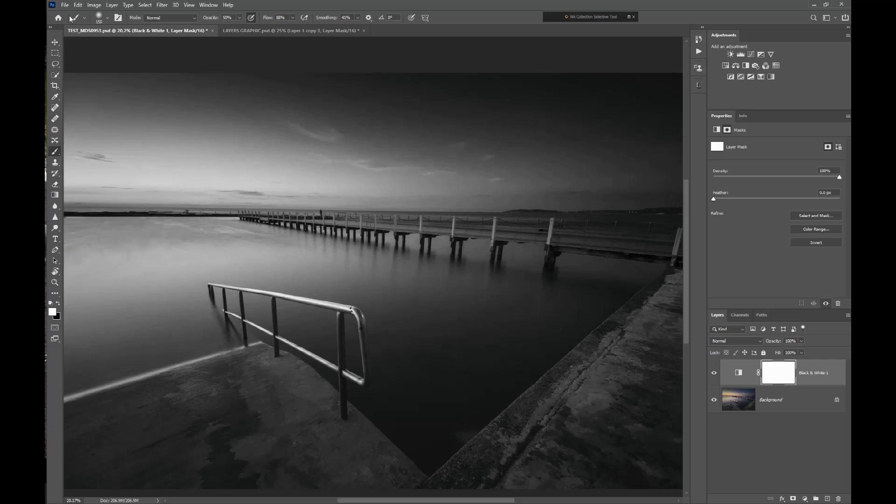
{"action": "left_click", "coordinate": [108, 20]}
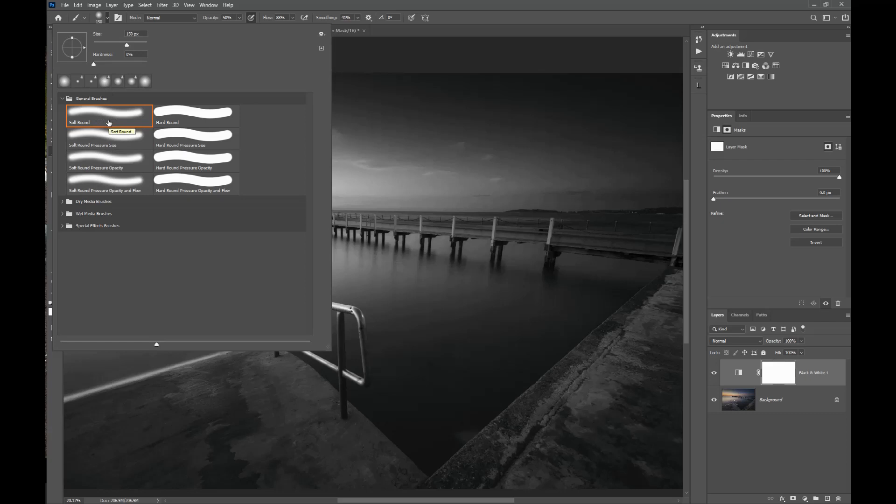
{"action": "left_click", "coordinate": [184, 119]}
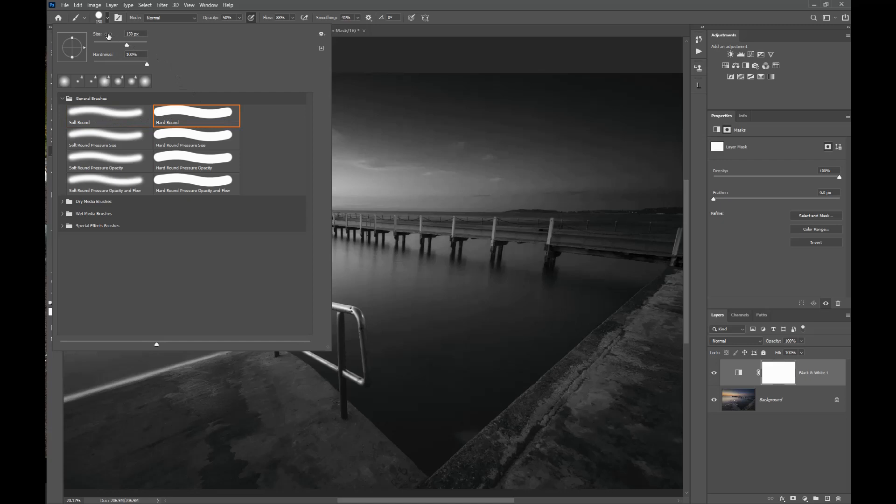
{"action": "left_click_drag", "start_coordinate": [125, 45], "coordinate": [130, 47]}
{"action": "mouse_move", "coordinate": [146, 63]}
{"action": "left_mouse_down"}
{"action": "mouse_move", "coordinate": [136, 64]}
{"action": "mouse_move", "coordinate": [148, 64]}
{"action": "left_mouse_up"}
- Set the brush opacity to 100% and its flow to 70%, and make black the foreground colour
{"action": "left_click", "coordinate": [206, 20]}
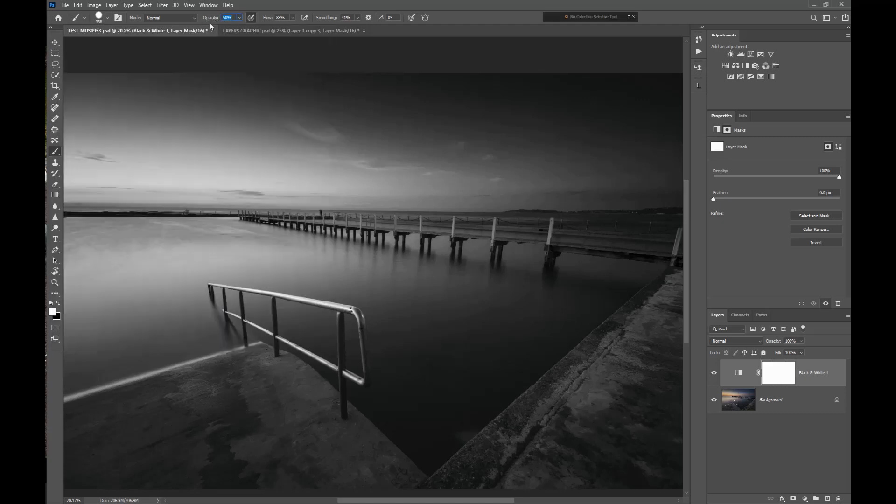
{"action": "left_click", "coordinate": [239, 18]}
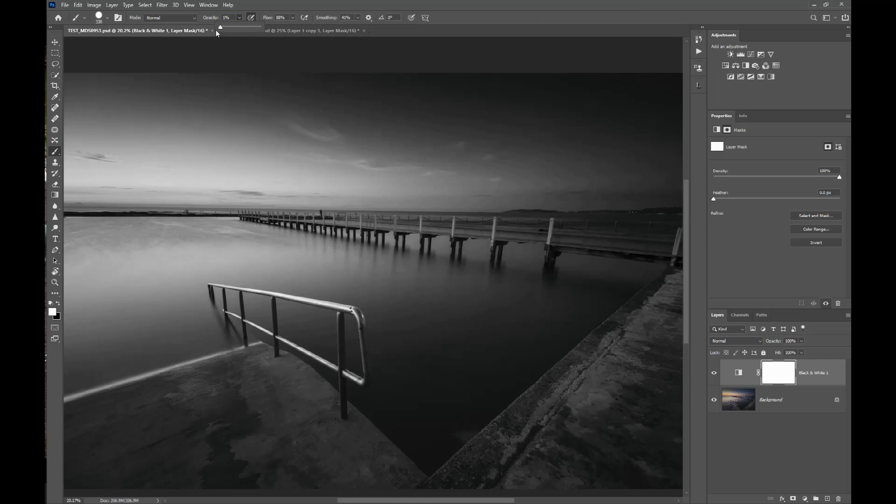
{"action": "left_click_drag", "start_coordinate": [253, 29], "coordinate": [261, 30]}
{"action": "left_click", "coordinate": [292, 18]}
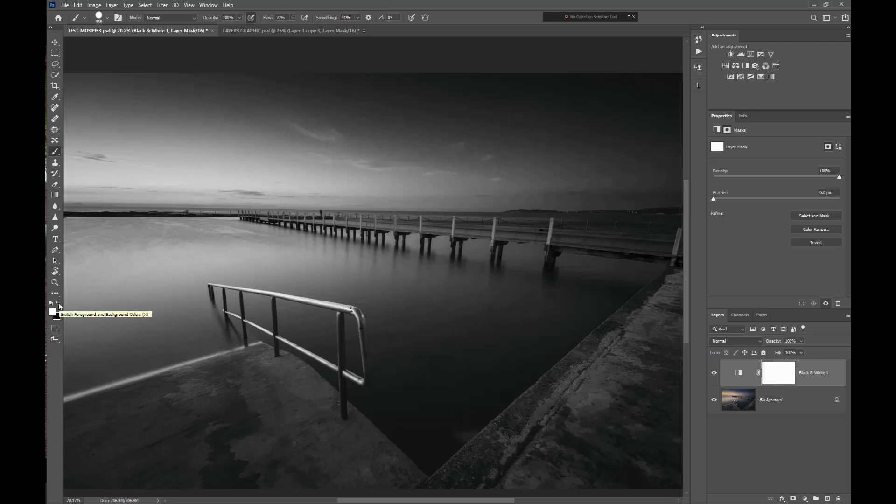
{"action": "left_click", "coordinate": [58, 304]}
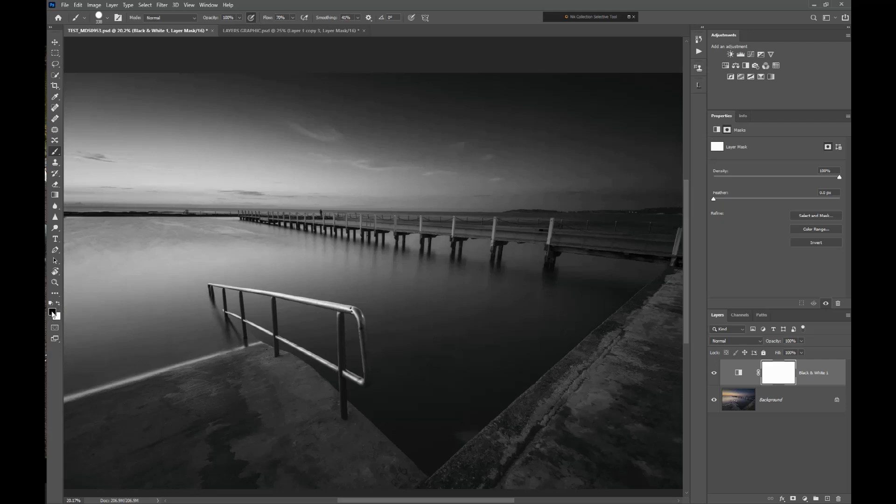
- Swap the foreground and background colours back and forth several times, leaving black as the foreground colour
{"action": "left_click", "coordinate": [59, 305]}
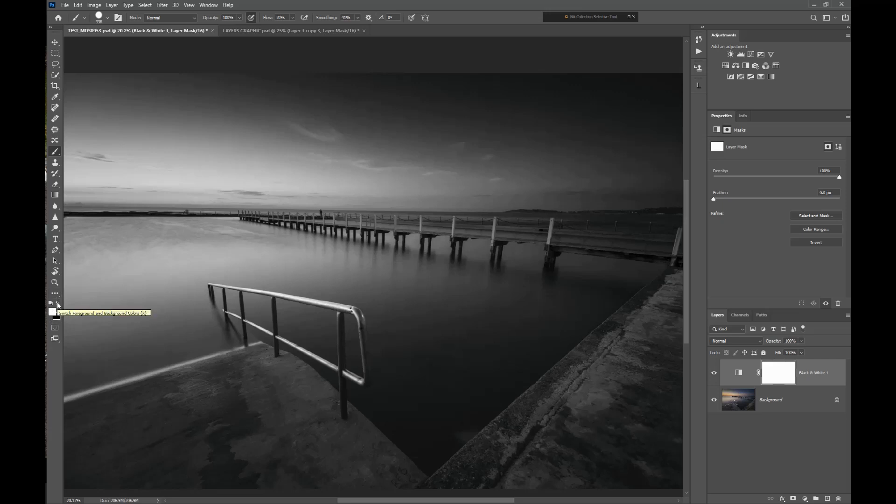
{"action": "left_click", "coordinate": [58, 304]}
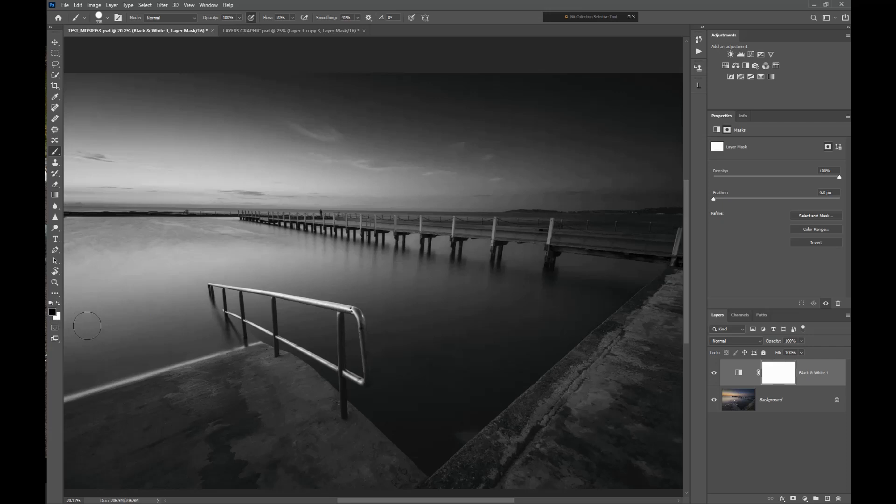
{"action": "key", "text": "x"}
{"action": "key", "text": "x"}
{"action": "key", "text": "x"}
{"action": "key", "text": "x"}
- Paint a broad diagonal black band with the hard brush on the Black & White mask, from the sunset sky to the handrail, and inspect its edge
{"action": "left_click_drag", "start_coordinate": [155, 176], "coordinate": [377, 362]}
{"action": "mouse_move", "coordinate": [142, 160]}
{"action": "left_mouse_down"}
{"action": "mouse_move", "coordinate": [103, 104]}
{"action": "mouse_move", "coordinate": [216, 207]}
{"action": "left_mouse_up"}
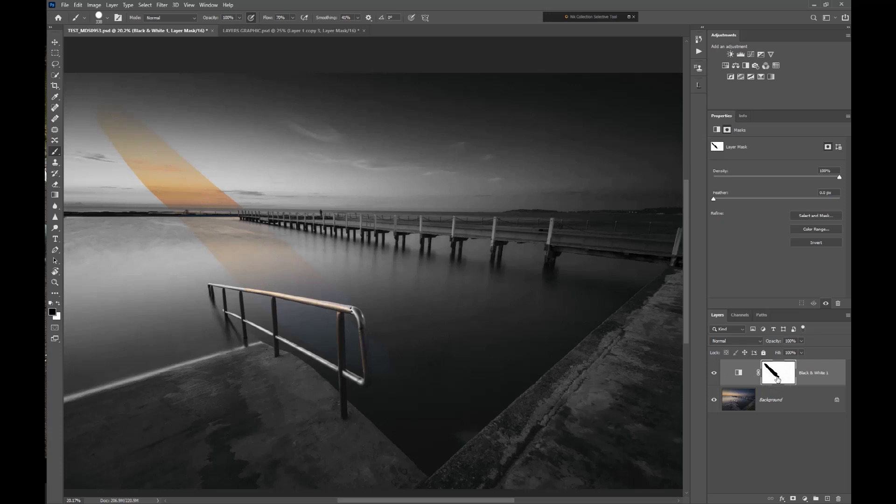
{"action": "mouse_move", "coordinate": [174, 160]}
{"action": "left_mouse_down"}
{"action": "mouse_move", "coordinate": [342, 273]}
{"action": "mouse_move", "coordinate": [194, 173]}
{"action": "mouse_move", "coordinate": [307, 252]}
{"action": "mouse_move", "coordinate": [202, 157]}
{"action": "mouse_move", "coordinate": [155, 129]}
{"action": "mouse_move", "coordinate": [293, 228]}
{"action": "mouse_move", "coordinate": [161, 117]}
{"action": "mouse_move", "coordinate": [247, 199]}
{"action": "left_mouse_up"}
{"action": "scroll", "coordinate": [247, 198], "scroll_direction": "up", "scroll_amount": 5}
{"action": "scroll", "coordinate": [246, 199], "scroll_direction": "up", "scroll_amount": 5}
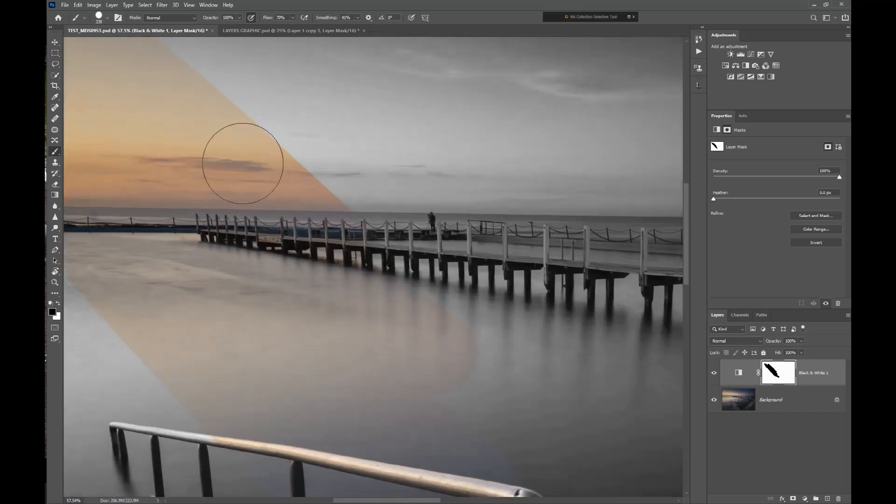
- Choose the Soft Round brush and soften the upper edge of the painted band in the sky on the Black & White mask
{"action": "left_click", "coordinate": [105, 18]}
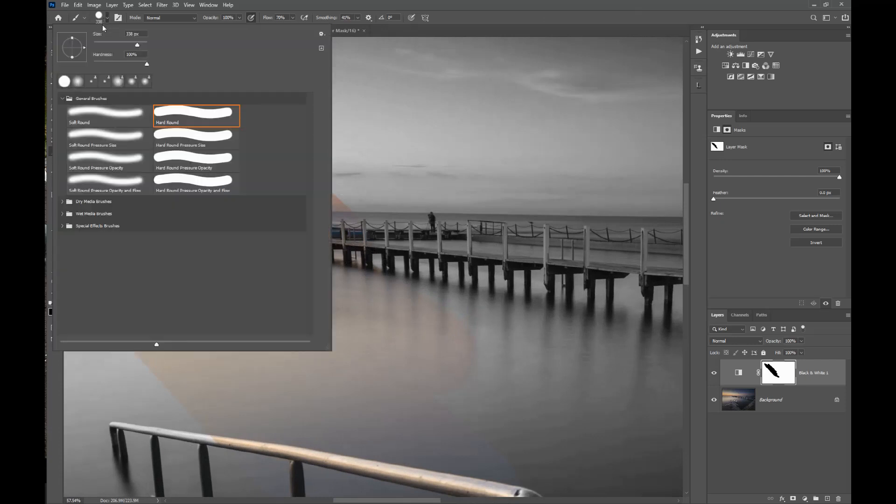
{"action": "left_click", "coordinate": [116, 124]}
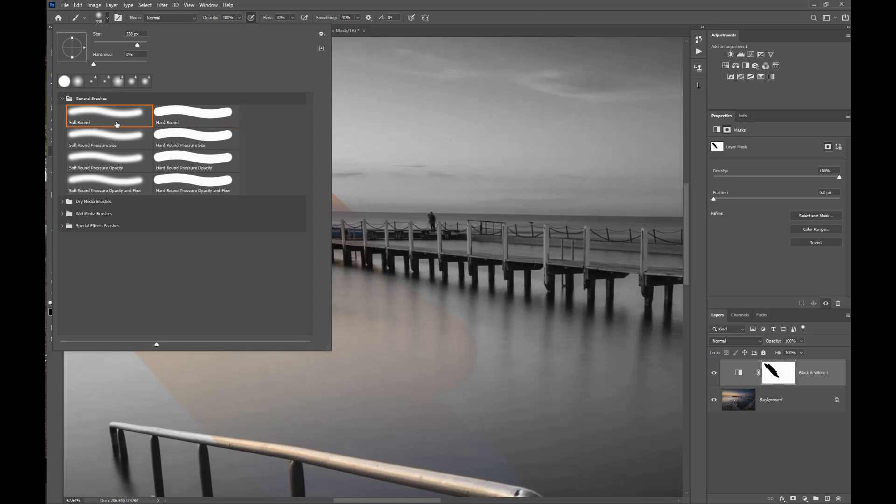
{"action": "left_click", "coordinate": [394, 305]}
{"action": "mouse_move", "coordinate": [205, 90]}
{"action": "left_mouse_down"}
{"action": "mouse_move", "coordinate": [392, 293]}
{"action": "mouse_move", "coordinate": [334, 215]}
{"action": "mouse_move", "coordinate": [173, 96]}
{"action": "mouse_move", "coordinate": [262, 158]}
{"action": "mouse_move", "coordinate": [355, 247]}
{"action": "mouse_move", "coordinate": [382, 283]}
{"action": "mouse_move", "coordinate": [229, 171]}
{"action": "mouse_move", "coordinate": [349, 302]}
{"action": "mouse_move", "coordinate": [431, 351]}
{"action": "mouse_move", "coordinate": [461, 355]}
{"action": "mouse_move", "coordinate": [255, 183]}
{"action": "mouse_move", "coordinate": [168, 89]}
{"action": "mouse_move", "coordinate": [313, 210]}
{"action": "left_mouse_up"}
{"action": "scroll", "coordinate": [283, 183], "scroll_direction": "down", "scroll_amount": 6}
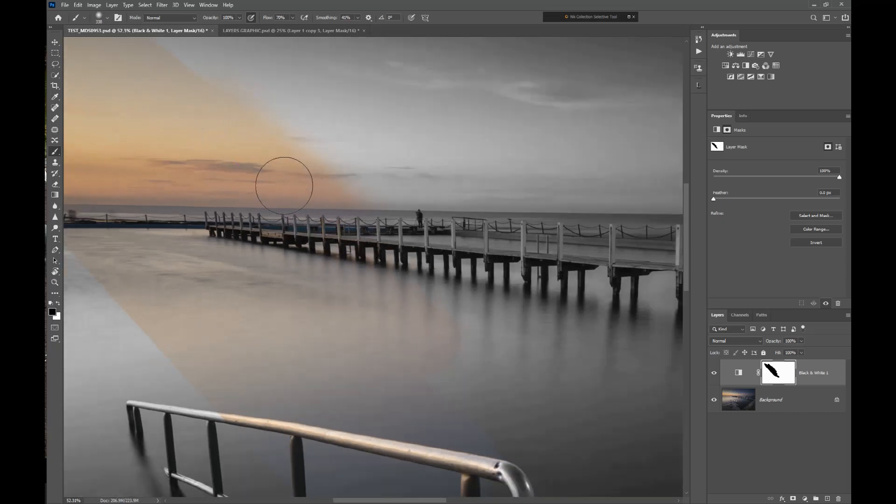
{"action": "scroll", "coordinate": [277, 180], "scroll_direction": "down", "scroll_amount": 3}
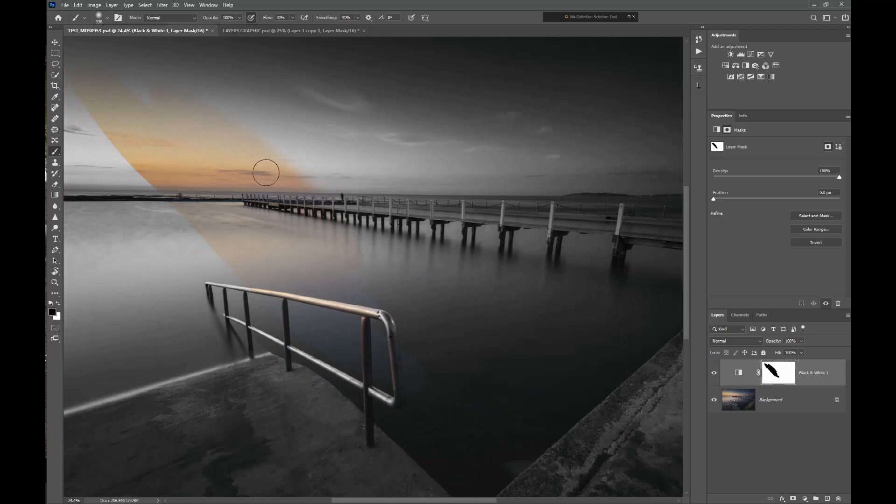
{"action": "scroll", "coordinate": [222, 214], "scroll_direction": "down", "scroll_amount": 2}
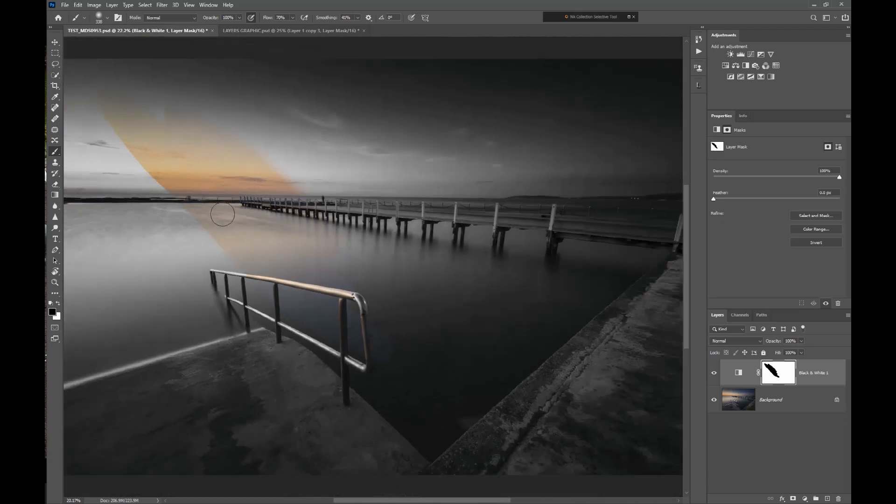
{"action": "scroll", "coordinate": [222, 215], "scroll_direction": "down", "scroll_amount": 1}
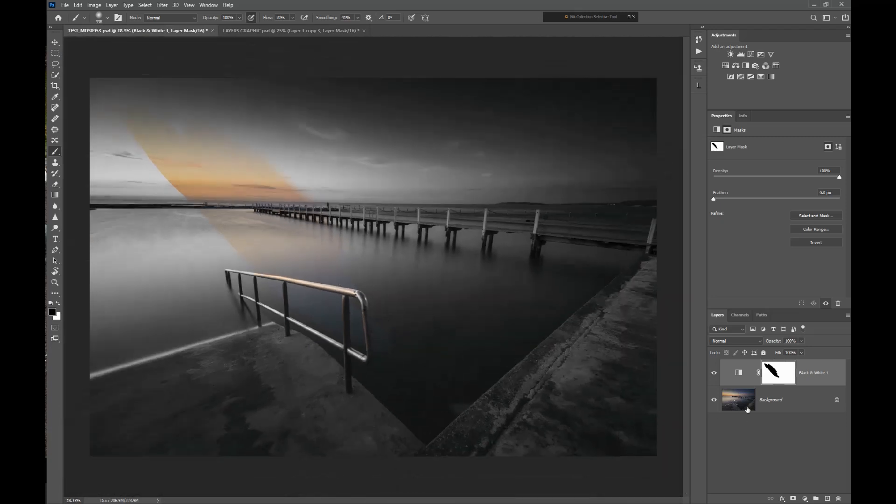
- Try to paint over the sky with the Black & White adjustment itself targeted instead of its mask
{"action": "left_click", "coordinate": [743, 381]}
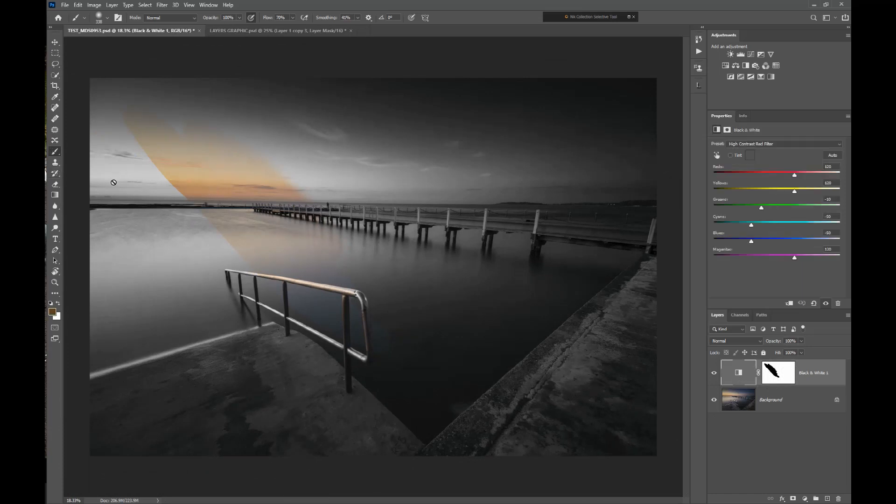
{"action": "left_click", "coordinate": [137, 194]}
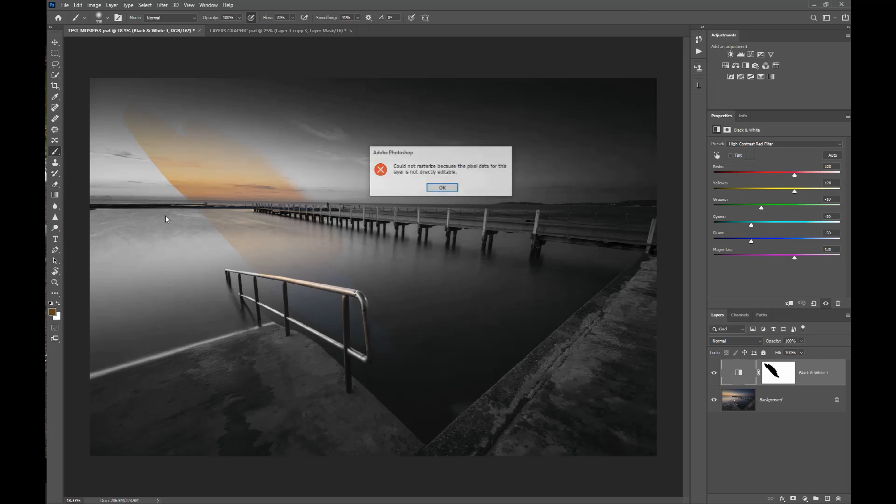
{"action": "left_click", "coordinate": [443, 188]}
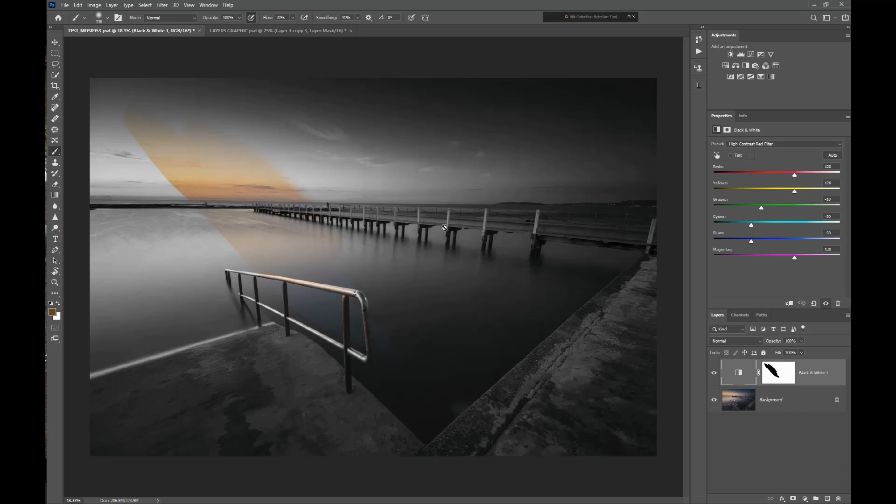
- On the Black & White mask, paint black beside the sunset, and switch to white to paint most of the coloured band back to monochrome
{"action": "left_click", "coordinate": [773, 380]}
{"action": "mouse_move", "coordinate": [170, 160]}
{"action": "left_mouse_down"}
{"action": "mouse_move", "coordinate": [211, 231]}
{"action": "mouse_move", "coordinate": [226, 236]}
{"action": "left_mouse_up"}
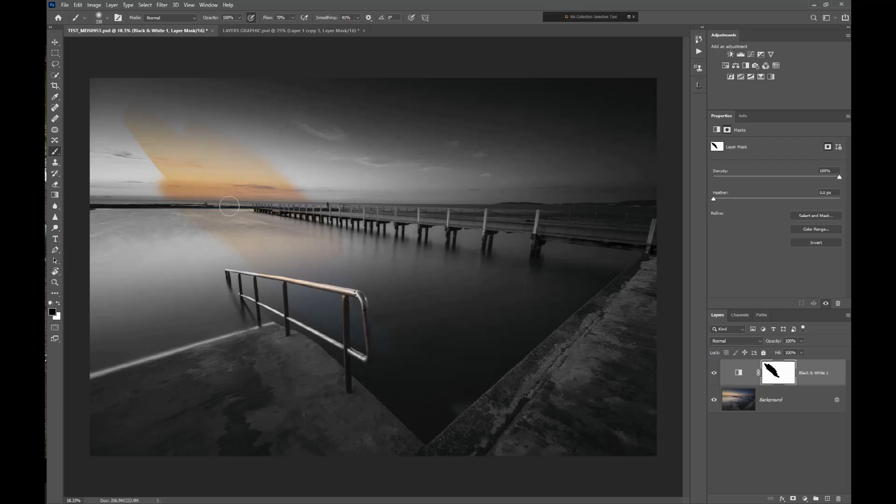
{"action": "key", "text": "x"}
{"action": "mouse_move", "coordinate": [229, 206]}
{"action": "left_mouse_down"}
{"action": "mouse_move", "coordinate": [156, 162]}
{"action": "mouse_move", "coordinate": [181, 201]}
{"action": "mouse_move", "coordinate": [215, 230]}
{"action": "mouse_move", "coordinate": [167, 178]}
{"action": "mouse_move", "coordinate": [210, 229]}
{"action": "mouse_move", "coordinate": [151, 186]}
{"action": "mouse_move", "coordinate": [263, 272]}
{"action": "mouse_move", "coordinate": [180, 189]}
{"action": "mouse_move", "coordinate": [275, 260]}
{"action": "mouse_move", "coordinate": [132, 131]}
{"action": "mouse_move", "coordinate": [121, 107]}
{"action": "mouse_move", "coordinate": [167, 174]}
{"action": "mouse_move", "coordinate": [124, 111]}
{"action": "mouse_move", "coordinate": [178, 175]}
{"action": "mouse_move", "coordinate": [135, 110]}
{"action": "mouse_move", "coordinate": [183, 149]}
{"action": "mouse_move", "coordinate": [171, 127]}
{"action": "mouse_move", "coordinate": [246, 182]}
{"action": "mouse_move", "coordinate": [196, 121]}
{"action": "mouse_move", "coordinate": [281, 185]}
{"action": "mouse_move", "coordinate": [209, 117]}
{"action": "mouse_move", "coordinate": [272, 162]}
{"action": "mouse_move", "coordinate": [267, 150]}
{"action": "mouse_move", "coordinate": [223, 111]}
{"action": "mouse_move", "coordinate": [267, 160]}
{"action": "mouse_move", "coordinate": [198, 110]}
{"action": "mouse_move", "coordinate": [212, 159]}
{"action": "mouse_move", "coordinate": [203, 144]}
{"action": "mouse_move", "coordinate": [106, 84]}
{"action": "mouse_move", "coordinate": [174, 143]}
{"action": "mouse_move", "coordinate": [135, 114]}
{"action": "mouse_move", "coordinate": [203, 145]}
{"action": "mouse_move", "coordinate": [185, 136]}
{"action": "mouse_move", "coordinate": [237, 145]}
{"action": "mouse_move", "coordinate": [176, 129]}
{"action": "mouse_move", "coordinate": [239, 133]}
{"action": "mouse_move", "coordinate": [180, 133]}
{"action": "mouse_move", "coordinate": [247, 156]}
{"action": "mouse_move", "coordinate": [166, 141]}
{"action": "mouse_move", "coordinate": [251, 160]}
{"action": "mouse_move", "coordinate": [181, 153]}
{"action": "mouse_move", "coordinate": [288, 177]}
{"action": "mouse_move", "coordinate": [170, 174]}
{"action": "mouse_move", "coordinate": [299, 179]}
{"action": "mouse_move", "coordinate": [217, 180]}
{"action": "left_mouse_up"}
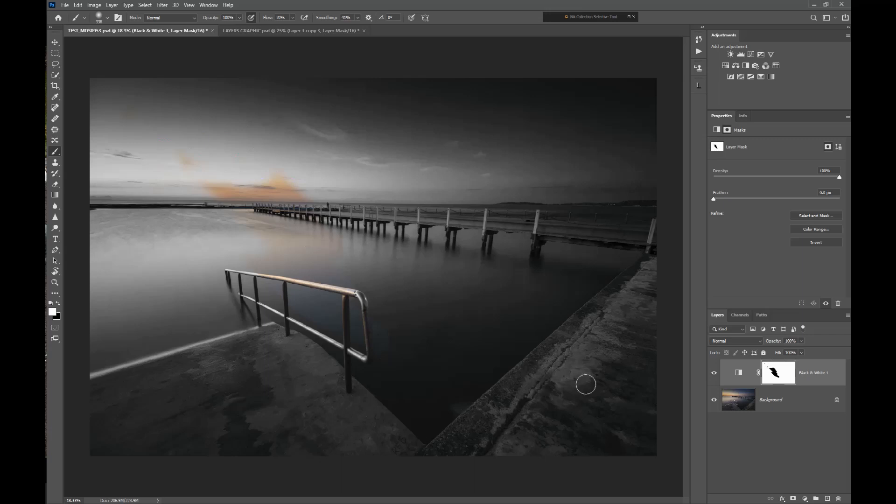
- Add a Curves adjustment layer, delete the hidden Black & White layer beneath it and leave the Curves layer selected
{"action": "left_click", "coordinate": [714, 372]}
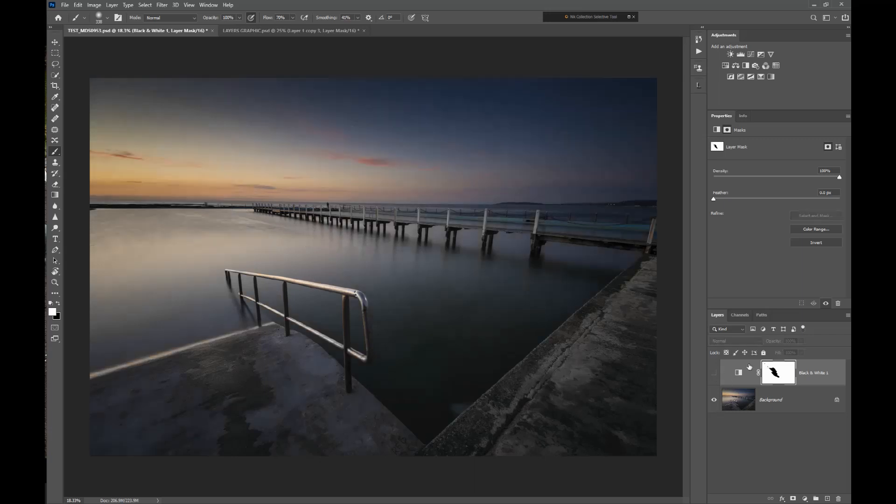
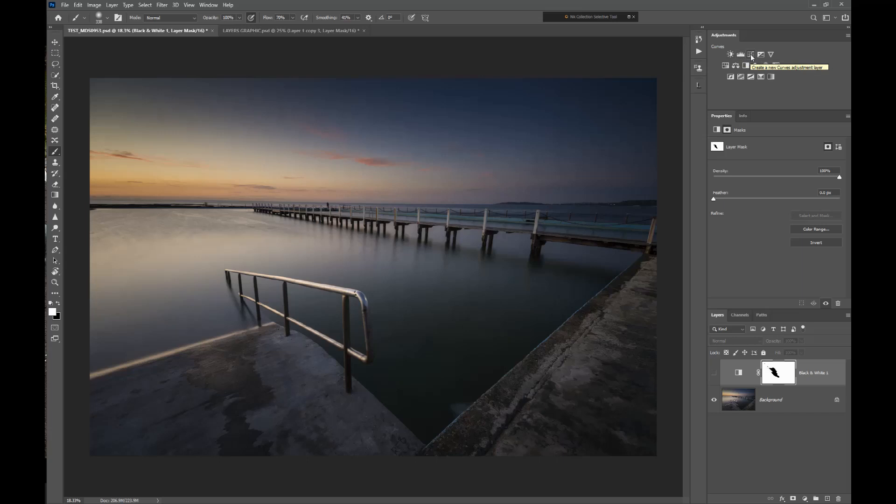
{"action": "left_click", "coordinate": [751, 56]}
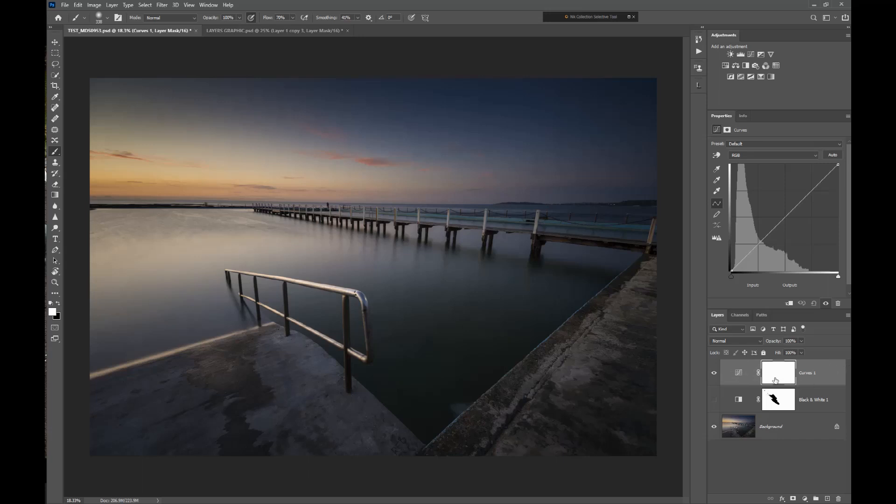
{"action": "left_click", "coordinate": [731, 409]}
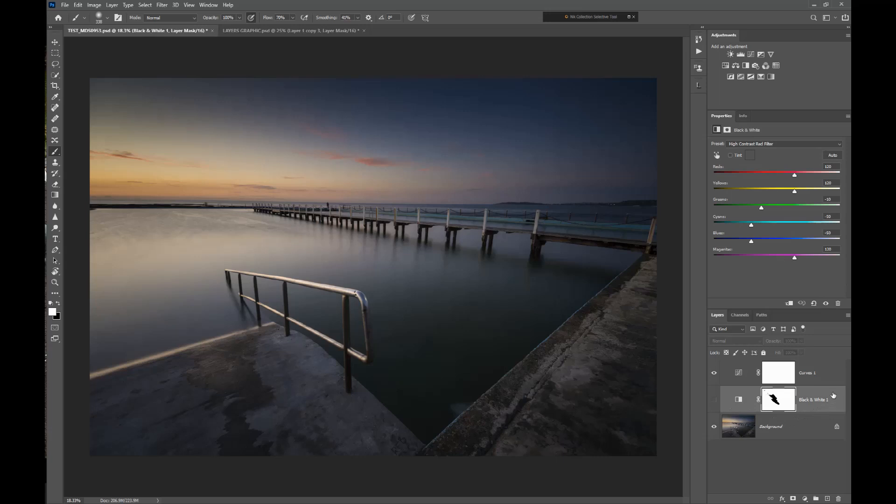
{"action": "left_click_drag", "start_coordinate": [834, 394], "coordinate": [839, 500]}
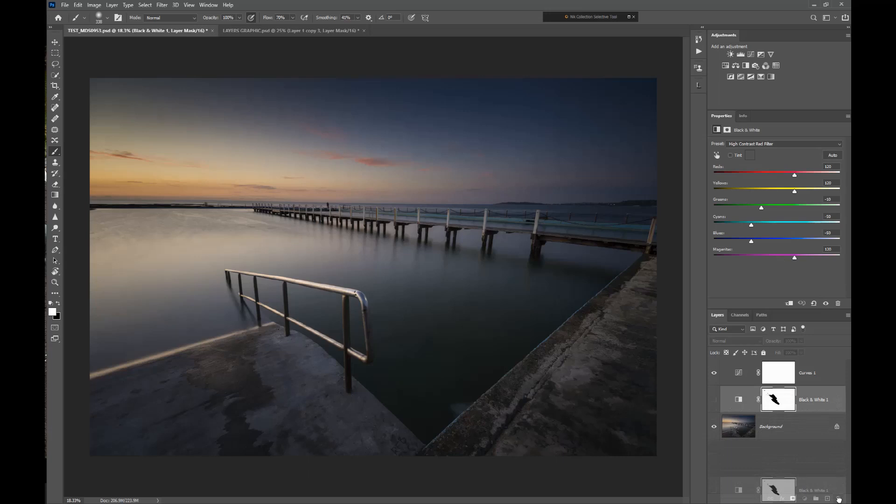
{"action": "left_click_drag", "start_coordinate": [838, 500], "coordinate": [839, 500]}
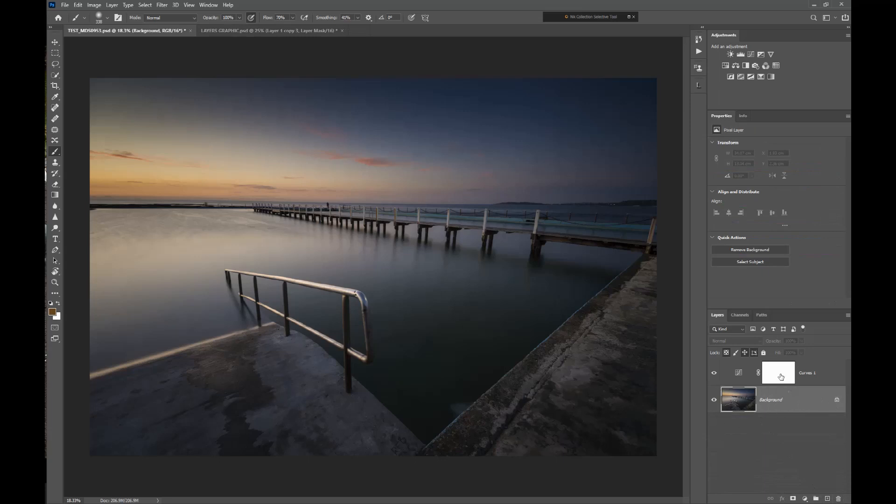
{"action": "left_click", "coordinate": [746, 372]}
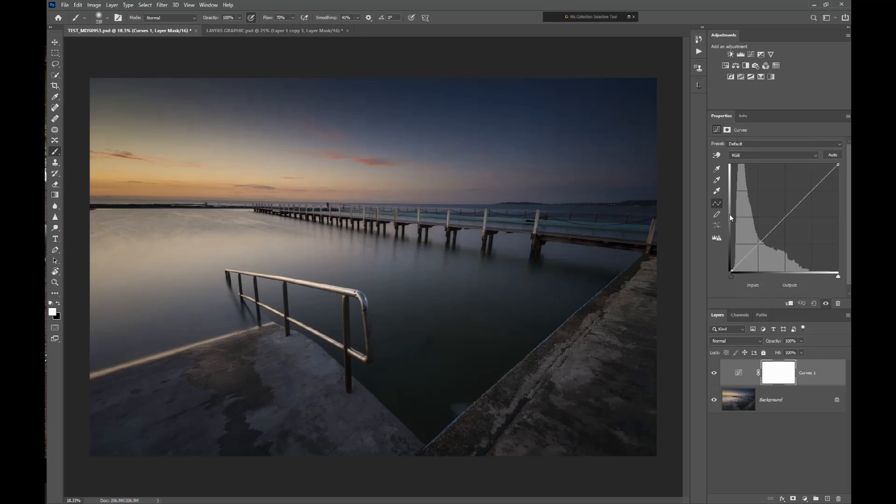
- Raise the midpoint of the RGB curve to output 168 and bring it back to the diagonal
{"action": "left_click", "coordinate": [785, 216]}
{"action": "left_click_drag", "start_coordinate": [785, 216], "coordinate": [786, 200]}
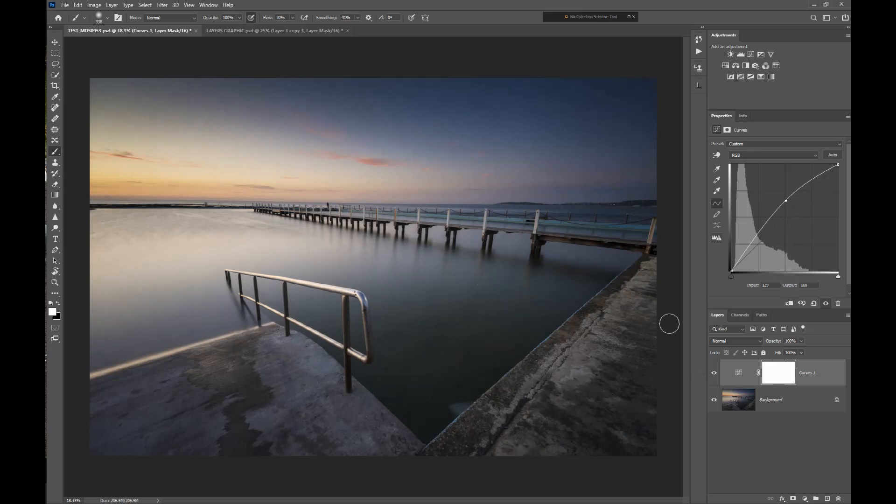
{"action": "mouse_move", "coordinate": [787, 201]}
{"action": "left_mouse_down"}
{"action": "mouse_move", "coordinate": [787, 213]}
{"action": "mouse_move", "coordinate": [785, 201]}
{"action": "left_mouse_up"}
{"action": "mouse_move", "coordinate": [785, 201]}
{"action": "left_mouse_down"}
{"action": "mouse_move", "coordinate": [784, 236]}
{"action": "mouse_move", "coordinate": [783, 217]}
{"action": "left_mouse_up"}
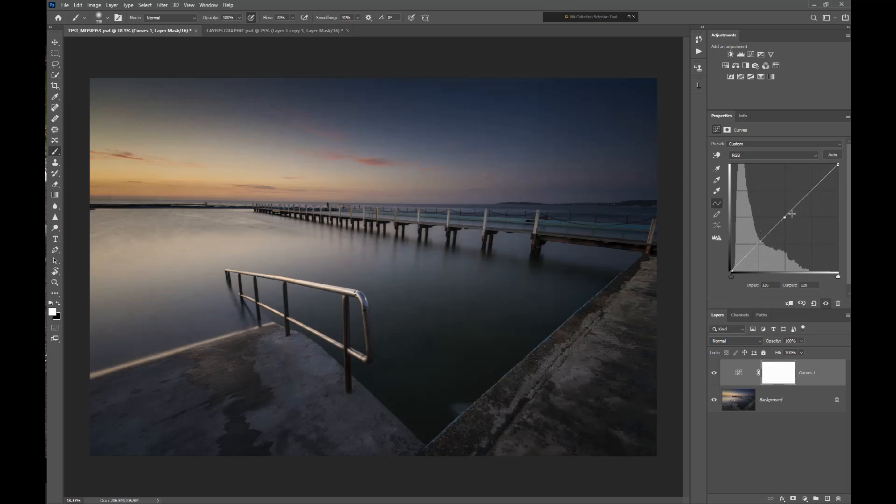
- Shape the RGB curve with a midtone point at input 103, output 148, a shadow point, and a highlight point at input 165, output 206
{"action": "left_click_drag", "start_coordinate": [784, 217], "coordinate": [774, 209]}
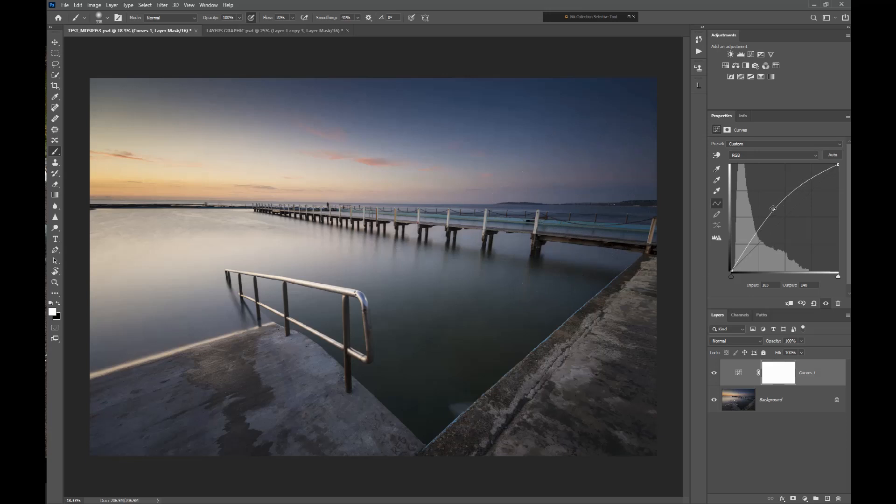
{"action": "left_click_drag", "start_coordinate": [752, 236], "coordinate": [755, 241]}
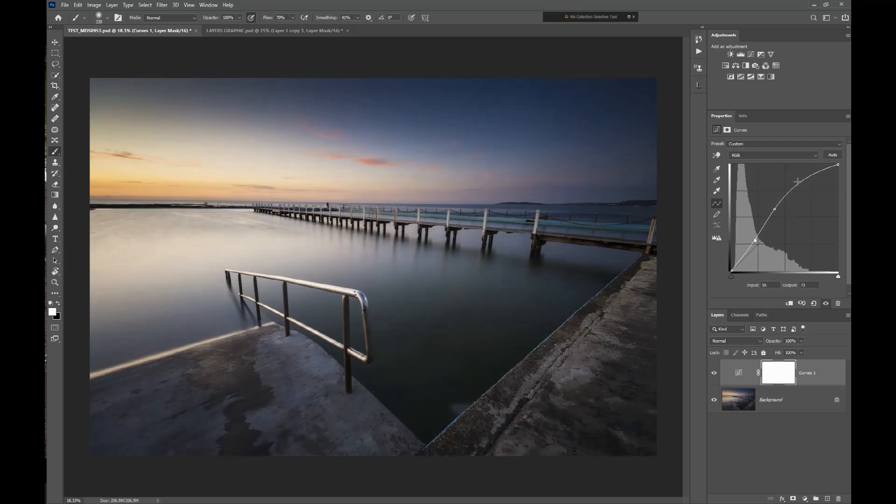
{"action": "left_click_drag", "start_coordinate": [797, 181], "coordinate": [801, 185]}
- Compare the photo with the Curves layer hidden and shown several times
{"action": "left_click", "coordinate": [713, 375]}
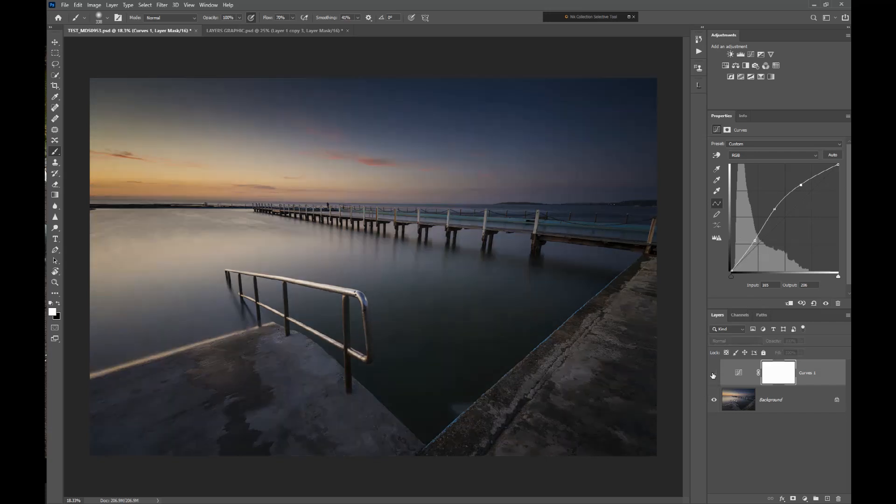
{"action": "left_click", "coordinate": [713, 375]}
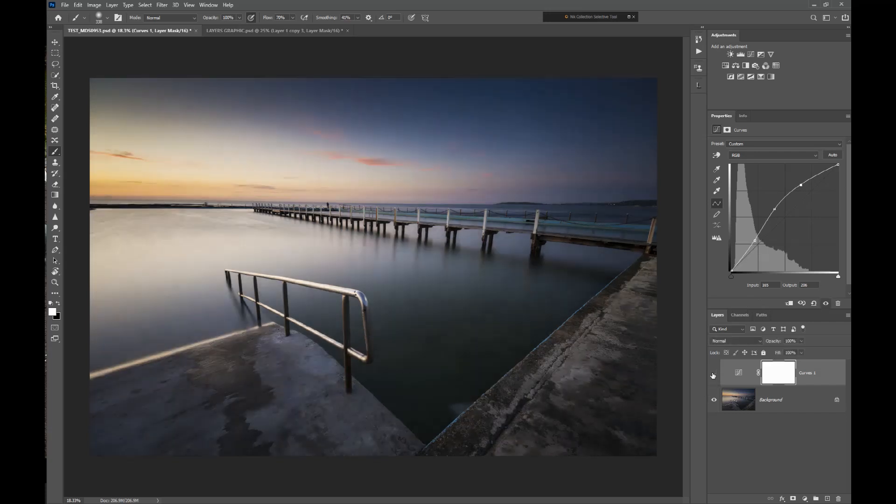
{"action": "left_click", "coordinate": [713, 375]}
{"action": "left_click", "coordinate": [713, 375]}
{"action": "left_click", "coordinate": [714, 373]}
{"action": "left_click", "coordinate": [714, 374]}
- Target the Curves layer mask and set up a black brush at 1100 px with 30% opacity
{"action": "left_click", "coordinate": [780, 381]}
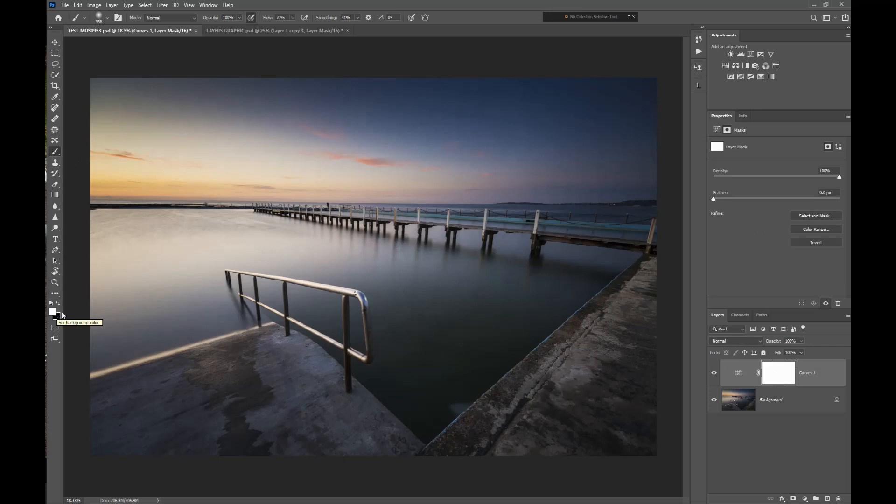
{"action": "key", "text": "x"}
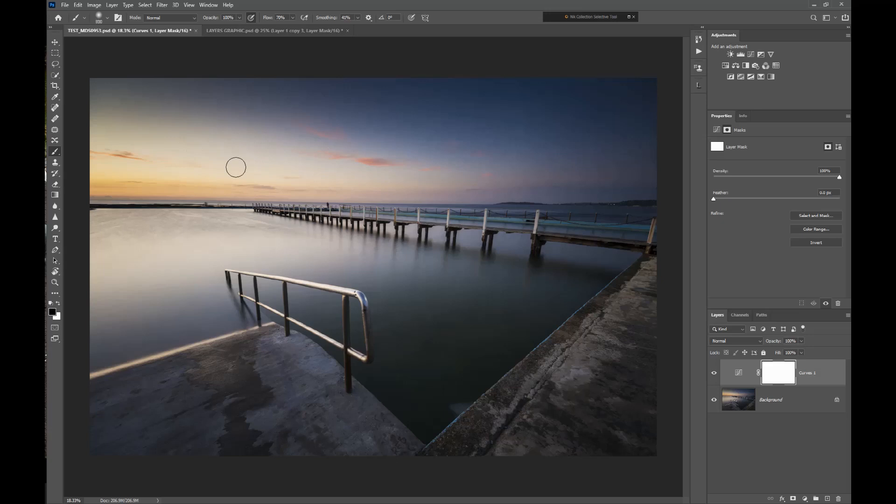
{"action": "key", "text": "bracketright"}
{"action": "key", "text": "bracketright"}
{"action": "key", "text": "bracketright"}
{"action": "key", "text": "bracketright"}
{"action": "key", "text": "bracketright"}
{"action": "key", "text": "bracketleft"}
{"action": "key", "text": "bracketleft"}
{"action": "key", "text": "bracketleft"}
{"action": "mouse_move", "coordinate": [216, 20]}
{"action": "left_mouse_down"}
{"action": "mouse_move", "coordinate": [195, 23]}
{"action": "mouse_move", "coordinate": [220, 16]}
{"action": "left_mouse_up"}
{"action": "type", "text": "3"}
- Paint wide horizontal black strokes across the sky on the Curves mask to reduce the brightening there
{"action": "left_click_drag", "start_coordinate": [108, 109], "coordinate": [514, 100]}
{"action": "mouse_move", "coordinate": [108, 128]}
{"action": "left_mouse_down"}
{"action": "mouse_move", "coordinate": [115, 138]}
{"action": "mouse_move", "coordinate": [392, 131]}
{"action": "left_mouse_up"}
{"action": "mouse_move", "coordinate": [116, 152]}
{"action": "left_mouse_down"}
{"action": "mouse_move", "coordinate": [131, 164]}
{"action": "mouse_move", "coordinate": [207, 172]}
{"action": "mouse_move", "coordinate": [455, 175]}
{"action": "left_mouse_up"}
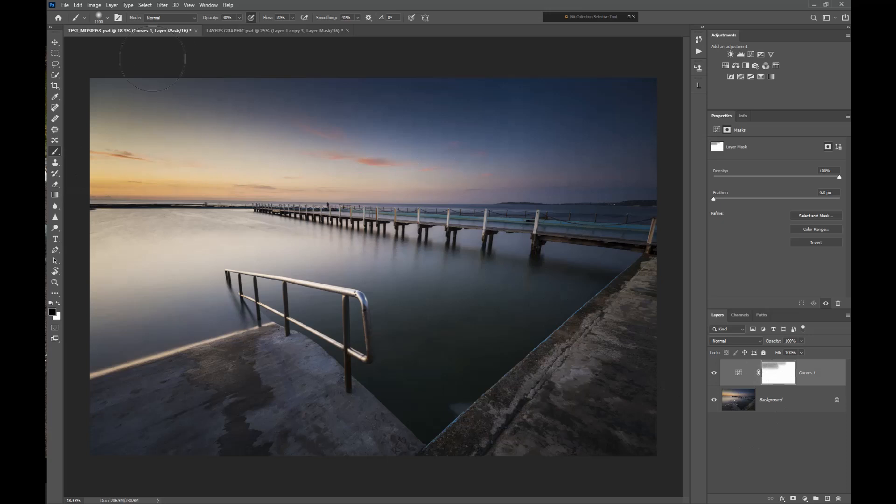
{"action": "mouse_move", "coordinate": [138, 96]}
{"action": "left_mouse_down"}
{"action": "mouse_move", "coordinate": [301, 86]}
{"action": "mouse_move", "coordinate": [224, 100]}
{"action": "left_mouse_up"}
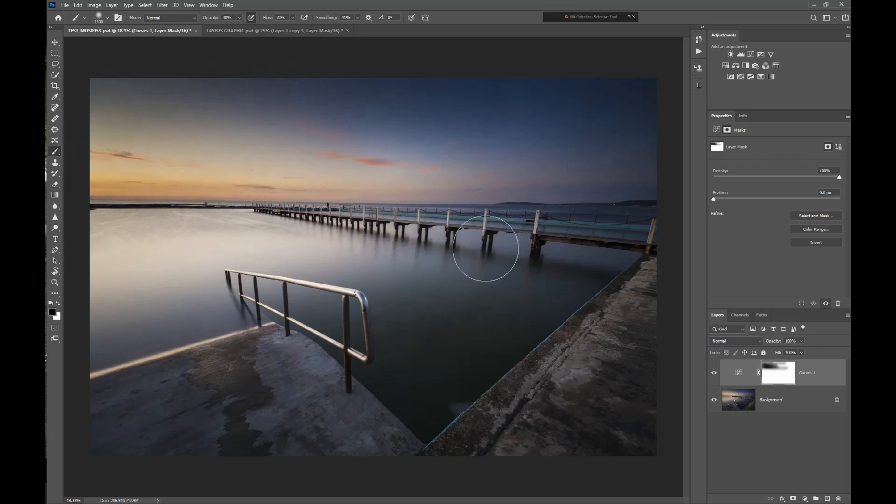
{"action": "mouse_move", "coordinate": [119, 83]}
{"action": "left_mouse_down"}
{"action": "mouse_move", "coordinate": [386, 67]}
{"action": "mouse_move", "coordinate": [512, 72]}
{"action": "mouse_move", "coordinate": [588, 91]}
{"action": "left_mouse_up"}
- Toggle the Curves layer's visibility to check the effect of the masked sky
{"action": "left_click", "coordinate": [714, 373]}
{"action": "left_click", "coordinate": [714, 374]}
{"action": "left_click", "coordinate": [713, 374]}
{"action": "left_click", "coordinate": [714, 374]}
- Paint black down the photo's left edge over the water on the Curves mask and compare the layer hidden and shown
{"action": "mouse_move", "coordinate": [70, 240]}
{"action": "left_mouse_down"}
{"action": "mouse_move", "coordinate": [302, 242]}
{"action": "mouse_move", "coordinate": [208, 261]}
{"action": "mouse_move", "coordinate": [157, 285]}
{"action": "mouse_move", "coordinate": [81, 345]}
{"action": "mouse_move", "coordinate": [184, 314]}
{"action": "mouse_move", "coordinate": [170, 287]}
{"action": "mouse_move", "coordinate": [97, 259]}
{"action": "mouse_move", "coordinate": [113, 247]}
{"action": "mouse_move", "coordinate": [278, 242]}
{"action": "mouse_move", "coordinate": [369, 255]}
{"action": "mouse_move", "coordinate": [221, 247]}
{"action": "mouse_move", "coordinate": [79, 253]}
{"action": "mouse_move", "coordinate": [220, 239]}
{"action": "mouse_move", "coordinate": [120, 244]}
{"action": "mouse_move", "coordinate": [78, 256]}
{"action": "mouse_move", "coordinate": [256, 243]}
{"action": "mouse_move", "coordinate": [78, 339]}
{"action": "left_mouse_up"}
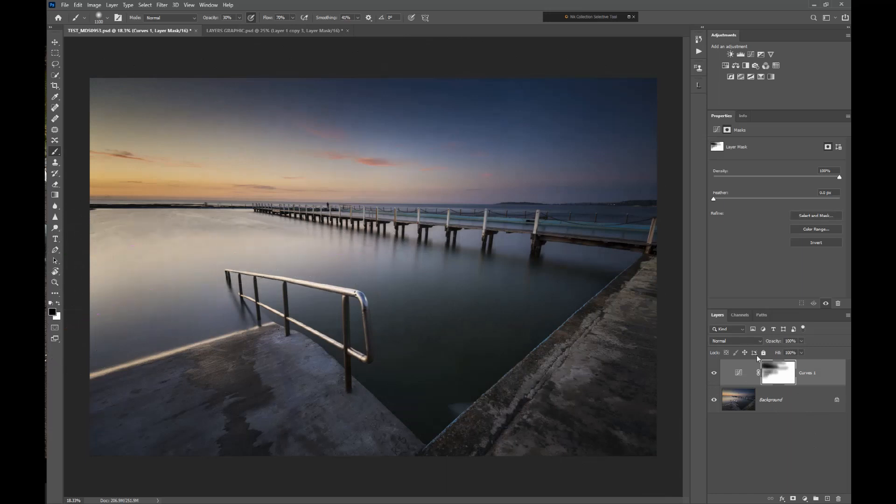
{"action": "left_click", "coordinate": [714, 374]}
{"action": "left_click", "coordinate": [714, 375]}
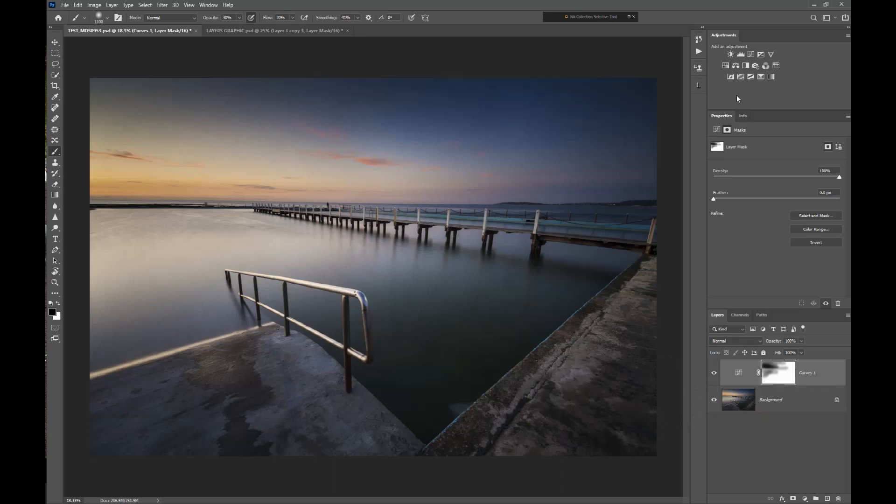
- Add a Hue/Saturation adjustment layer above the Curves layer
{"action": "left_click", "coordinate": [725, 66]}
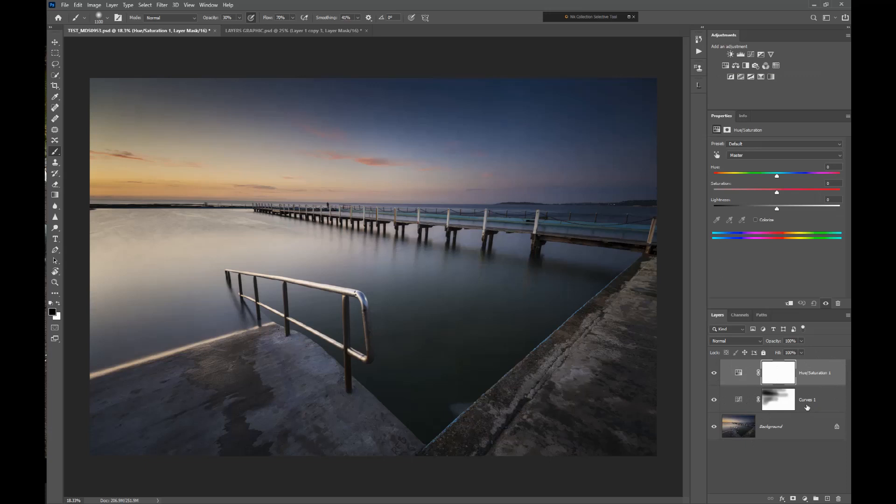
- Try a Master Hue of about -86 and a Master Saturation of +63 on the Hue/Saturation adjustment, resetting each to 0
{"action": "left_click", "coordinate": [738, 372]}
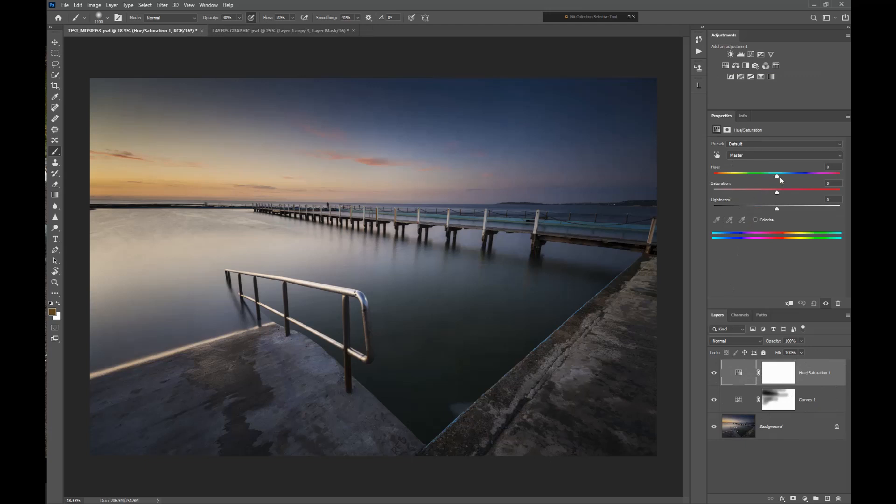
{"action": "left_click_drag", "start_coordinate": [776, 176], "coordinate": [746, 175]}
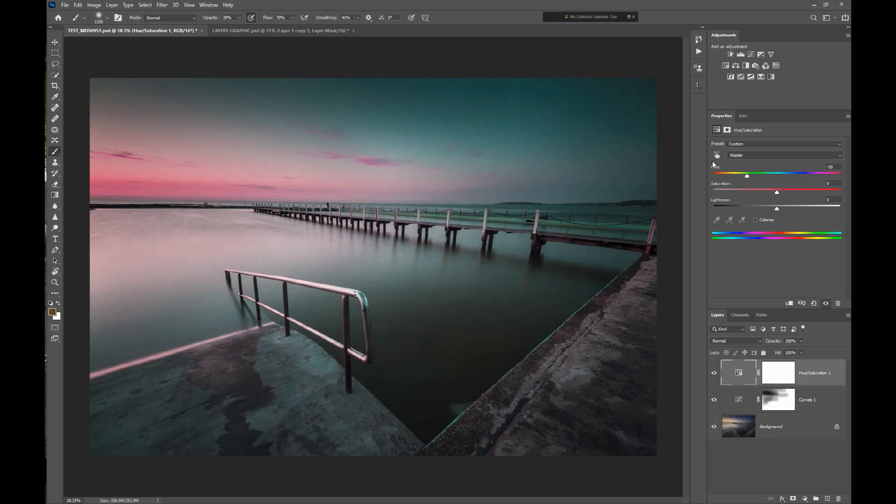
{"action": "double_click", "coordinate": [718, 170]}
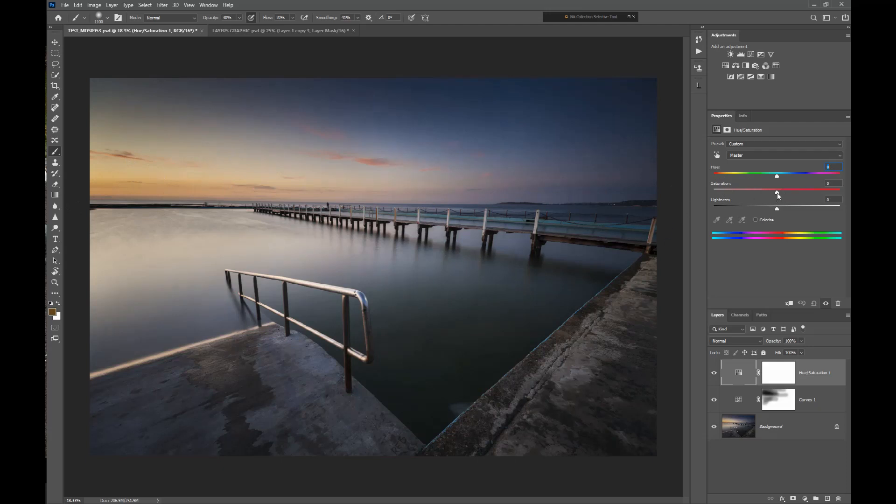
{"action": "left_click_drag", "start_coordinate": [802, 193], "coordinate": [818, 199]}
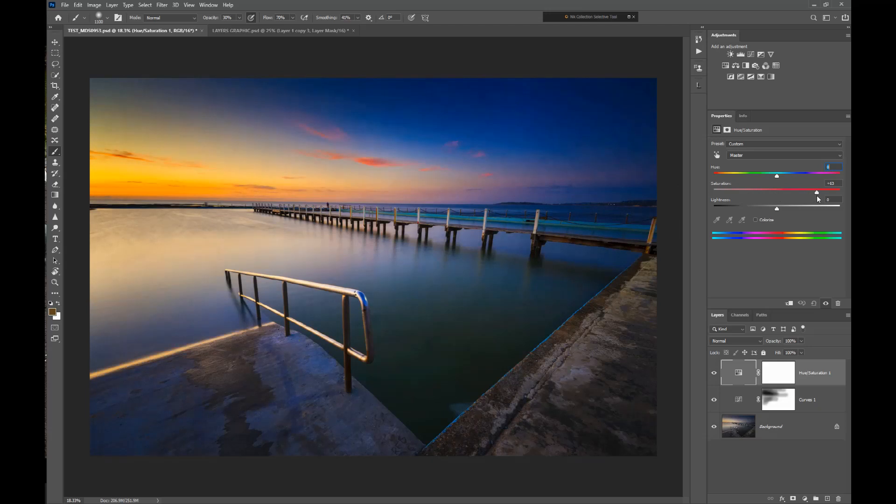
{"action": "double_click", "coordinate": [721, 185]}
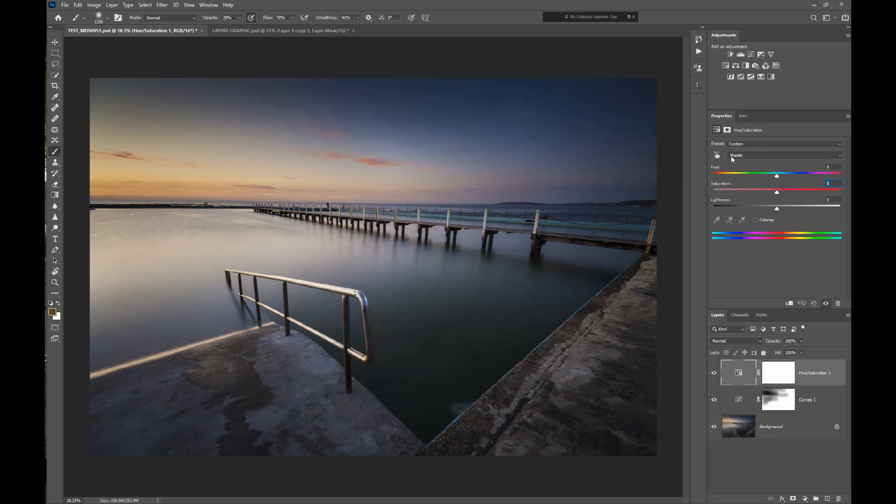
- Raise the saturation of the Yellows range and set the Reds saturation to +16
{"action": "left_click", "coordinate": [788, 156]}
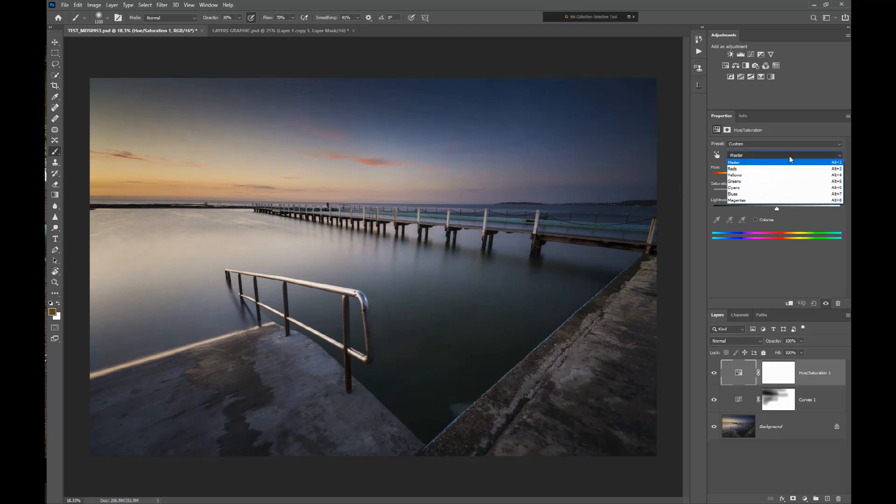
{"action": "left_click", "coordinate": [769, 176]}
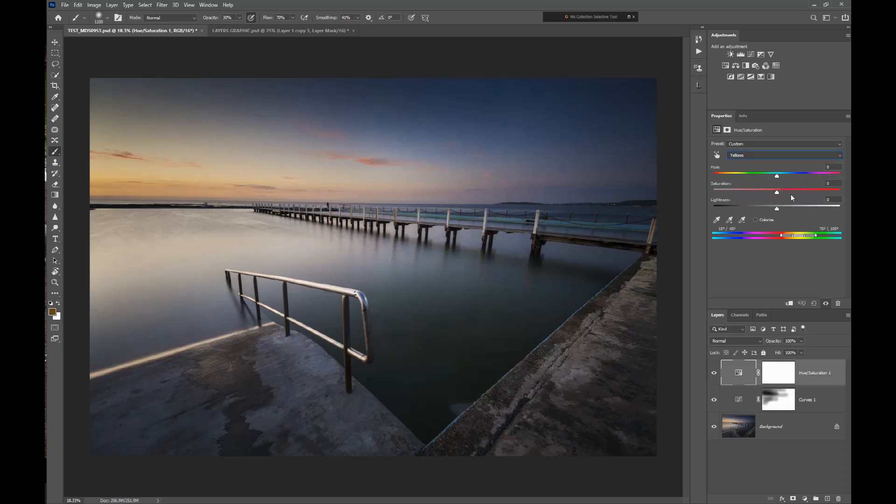
{"action": "left_click_drag", "start_coordinate": [777, 194], "coordinate": [787, 193]}
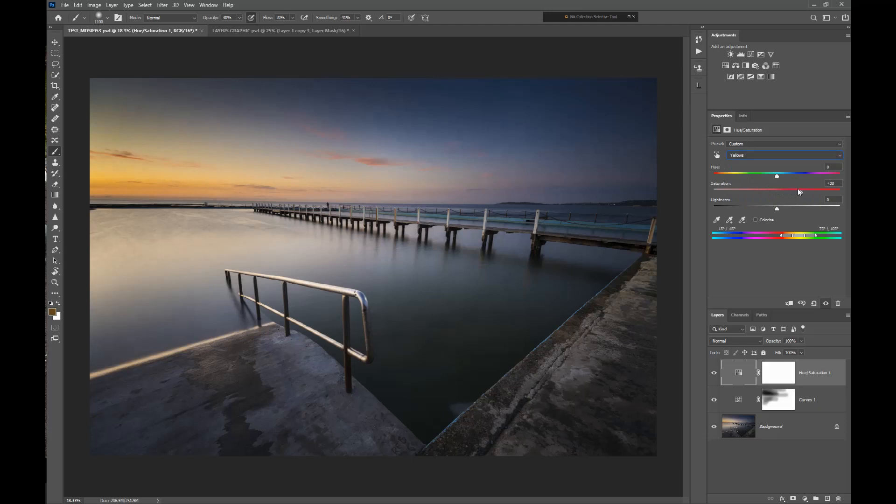
{"action": "left_click", "coordinate": [745, 155]}
{"action": "left_click", "coordinate": [746, 169]}
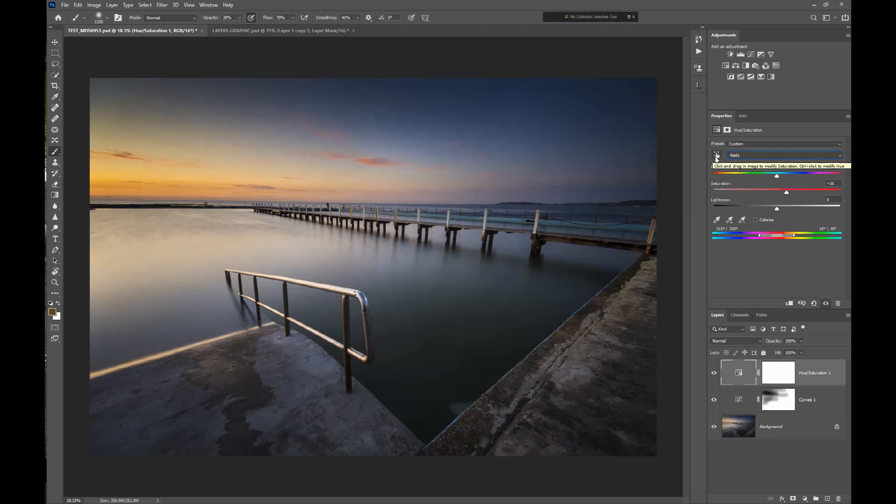
- Use the on-image adjustment tool on the yellow sky to push Yellows saturation to +100 and -100, and reset it to 0
{"action": "left_click", "coordinate": [716, 155]}
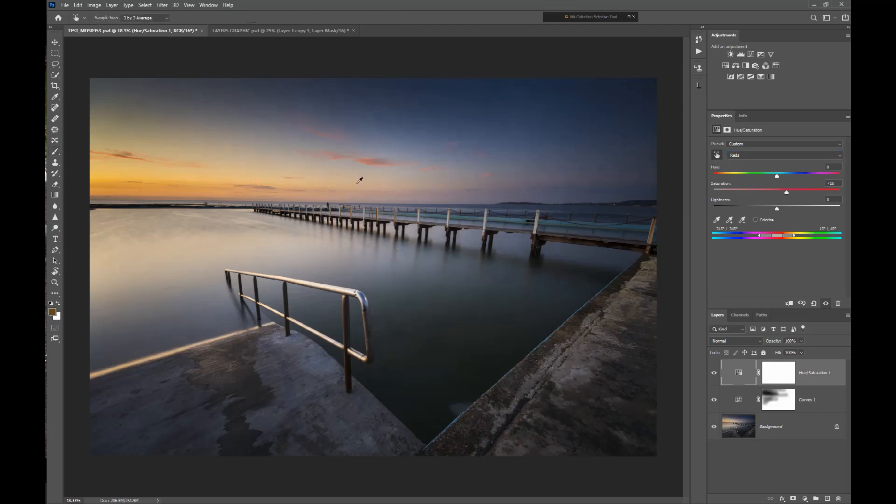
{"action": "left_click", "coordinate": [166, 186]}
{"action": "left_click_drag", "start_coordinate": [166, 186], "coordinate": [190, 194]}
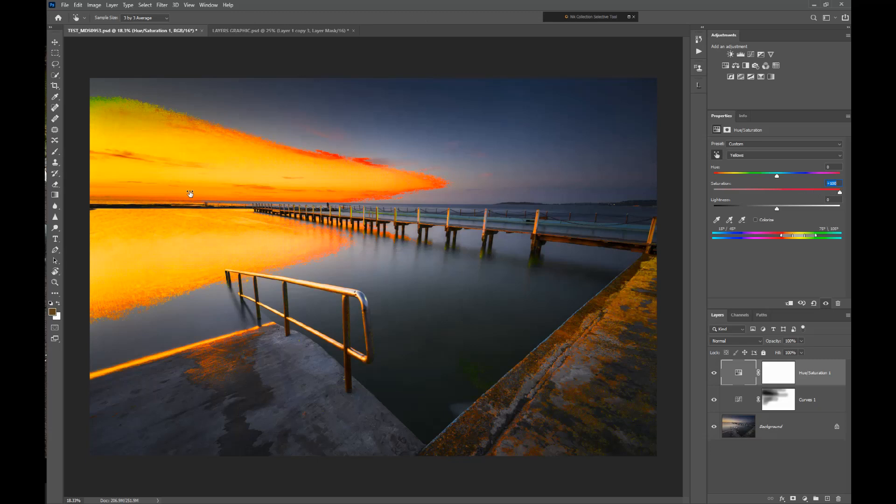
{"action": "left_click_drag", "start_coordinate": [192, 198], "coordinate": [102, 202]}
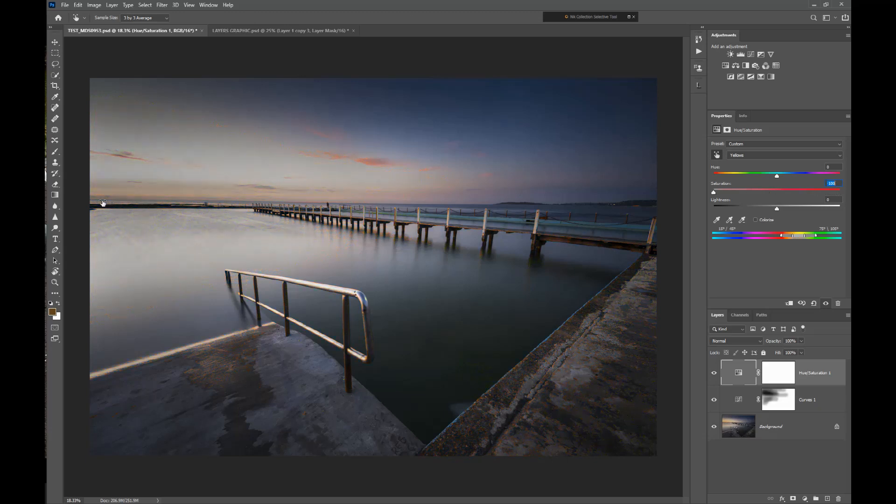
{"action": "double_click", "coordinate": [714, 184]}
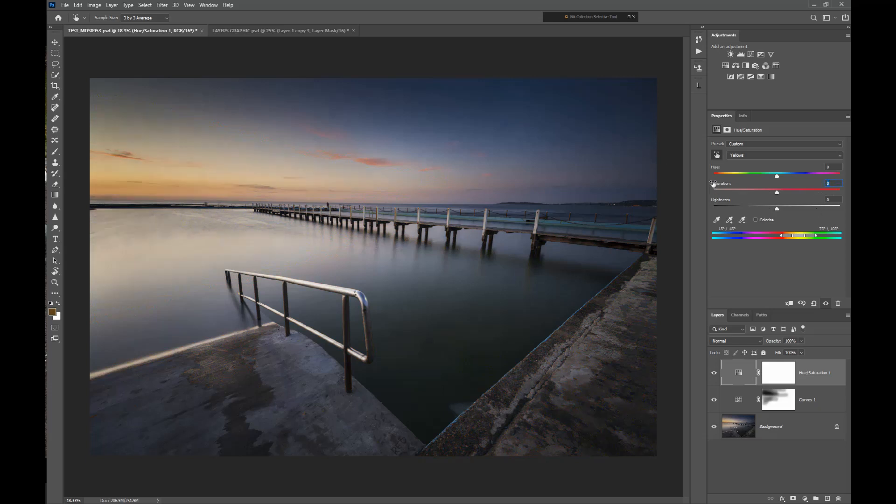
- Raise the Yellows saturation to about +29 by sampling the yellow sky with the on-image adjustment tool
{"action": "left_click", "coordinate": [717, 156]}
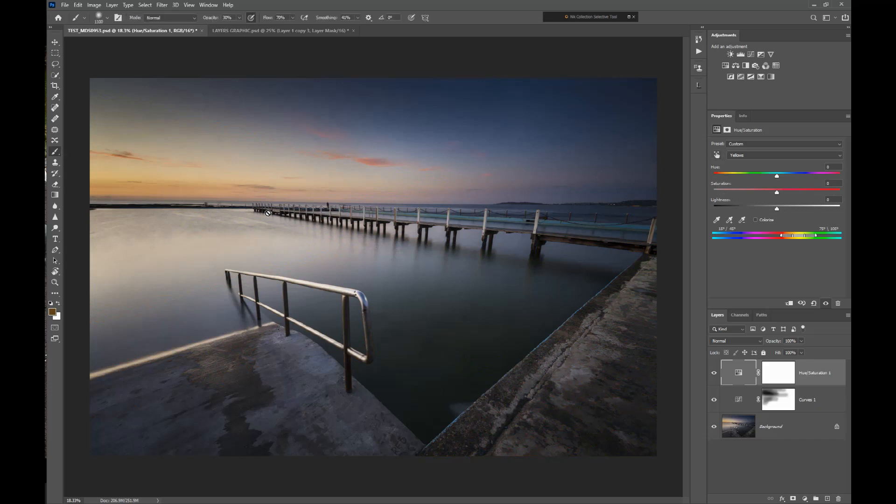
{"action": "left_click", "coordinate": [717, 155]}
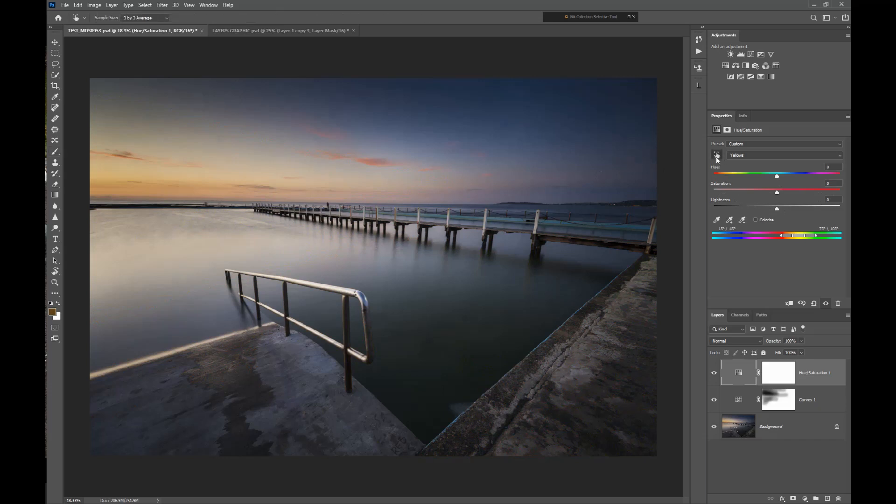
{"action": "left_click_drag", "start_coordinate": [146, 189], "coordinate": [154, 189]}
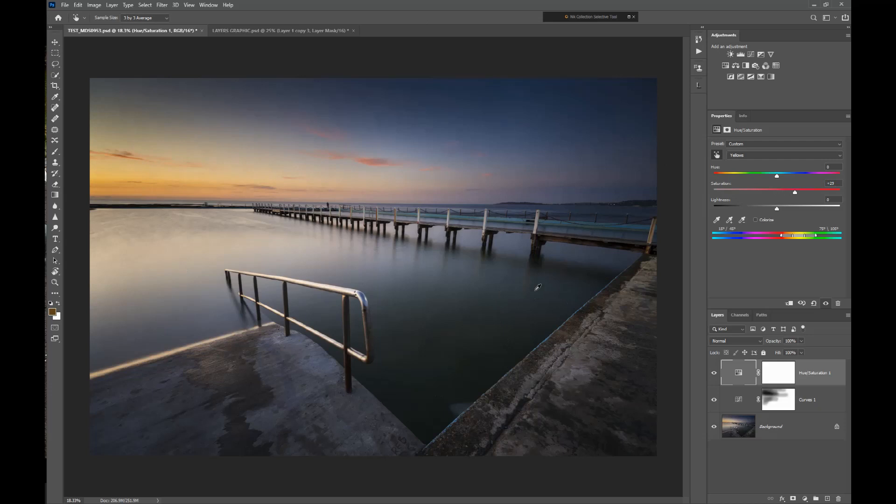
- Try adjusting the Blues saturation by sampling the horizon behind the pier, reset it to 0, and compare the Hue/Saturation layer hidden and shown
{"action": "left_click", "coordinate": [515, 216]}
{"action": "mouse_move", "coordinate": [516, 216]}
{"action": "left_mouse_down"}
{"action": "mouse_move", "coordinate": [540, 223]}
{"action": "mouse_move", "coordinate": [516, 221]}
{"action": "left_mouse_up"}
{"action": "left_click_drag", "start_coordinate": [722, 187], "coordinate": [717, 186]}
{"action": "left_click", "coordinate": [713, 374]}
{"action": "left_click", "coordinate": [713, 374]}
- Review the blend modes available for the Hue/Saturation layer and choose Normal
{"action": "left_click", "coordinate": [733, 342]}
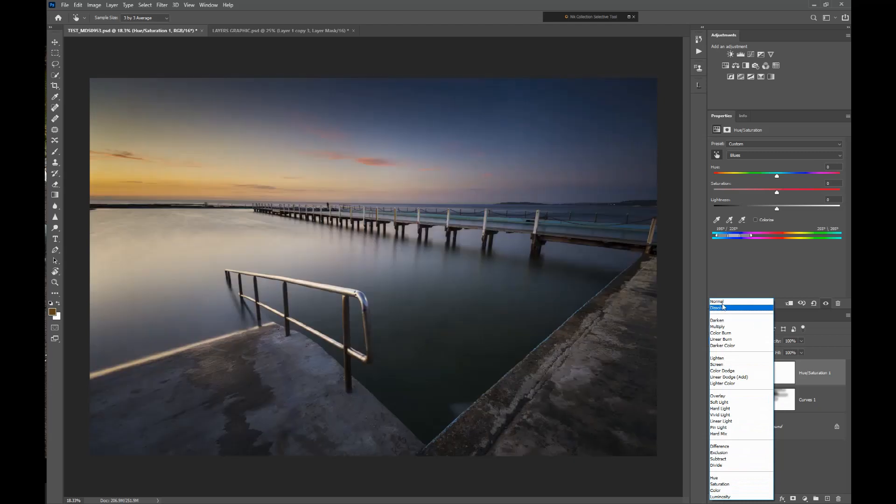
{"action": "left_click", "coordinate": [722, 301]}
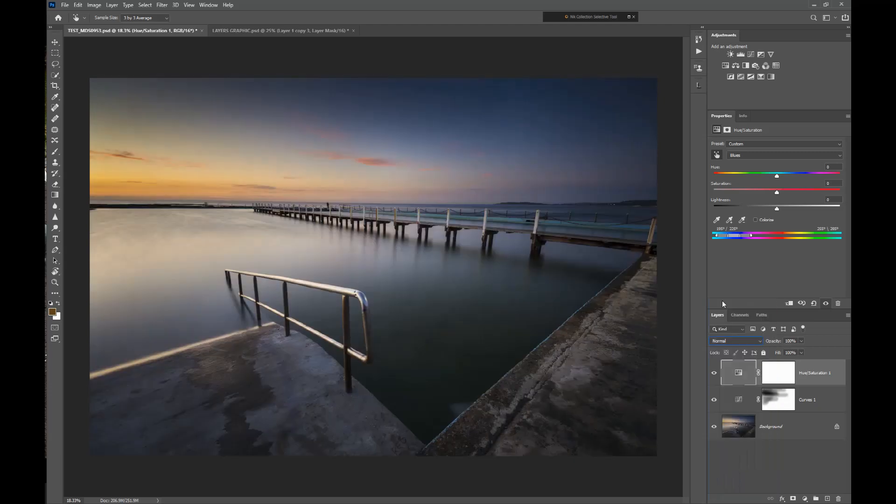
{"action": "left_click", "coordinate": [731, 340]}
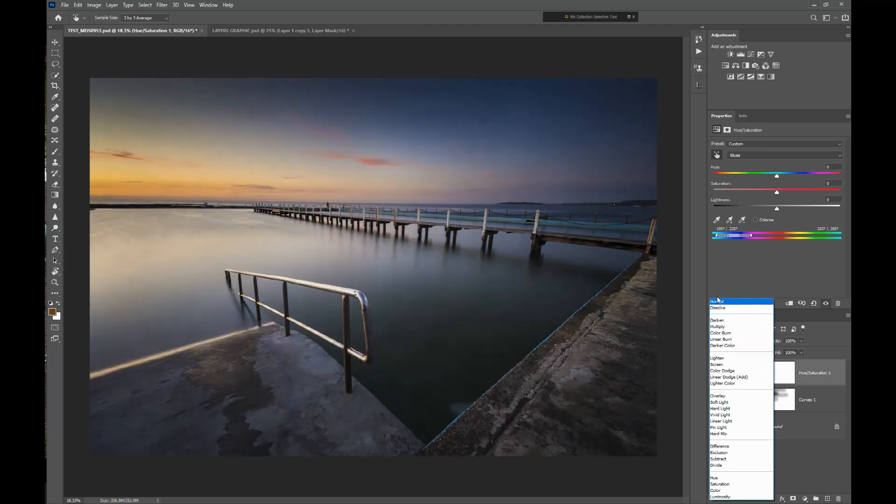
{"action": "left_click", "coordinate": [718, 302]}
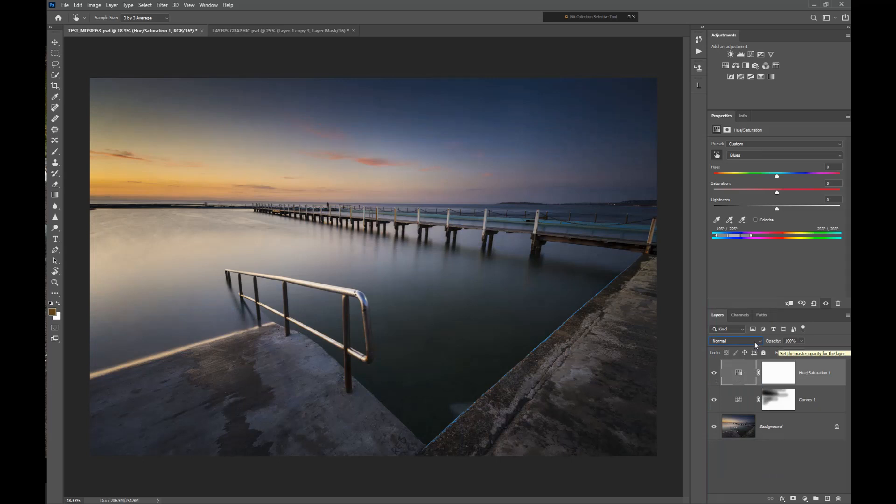
- Lower the Hue/Saturation layer's opacity to 0% and toggle its visibility to check the effect
{"action": "left_click", "coordinate": [801, 341]}
{"action": "left_click_drag", "start_coordinate": [796, 351], "coordinate": [763, 366]}
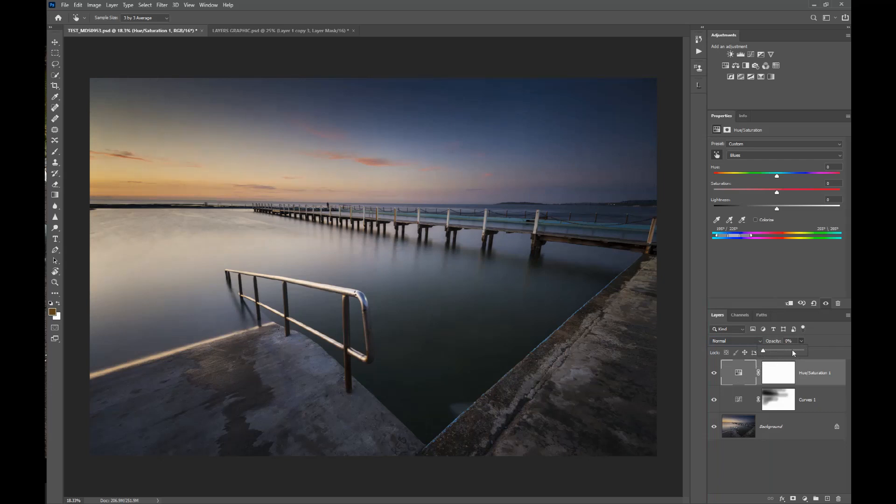
{"action": "left_click", "coordinate": [713, 377]}
{"action": "left_click", "coordinate": [713, 374]}
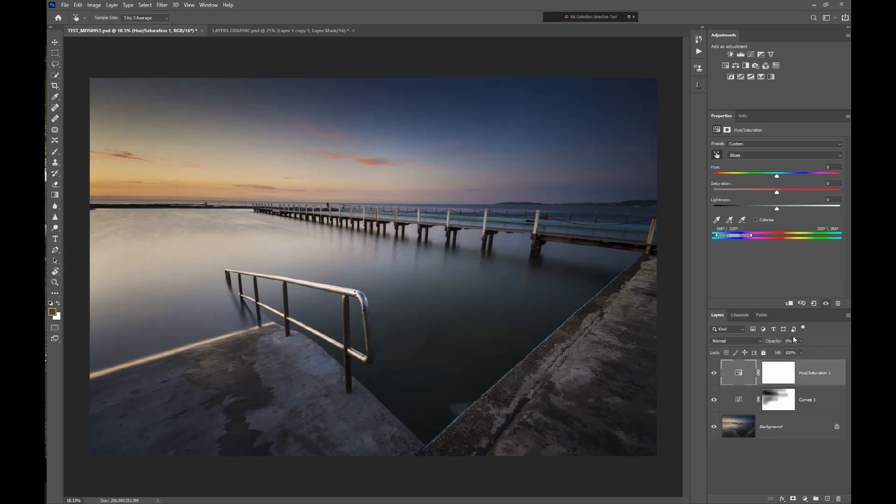
- Restore the Hue/Saturation layer's opacity to 100% and reduce it to 74%
{"action": "left_click", "coordinate": [799, 344]}
{"action": "left_click_drag", "start_coordinate": [810, 349], "coordinate": [842, 349]}
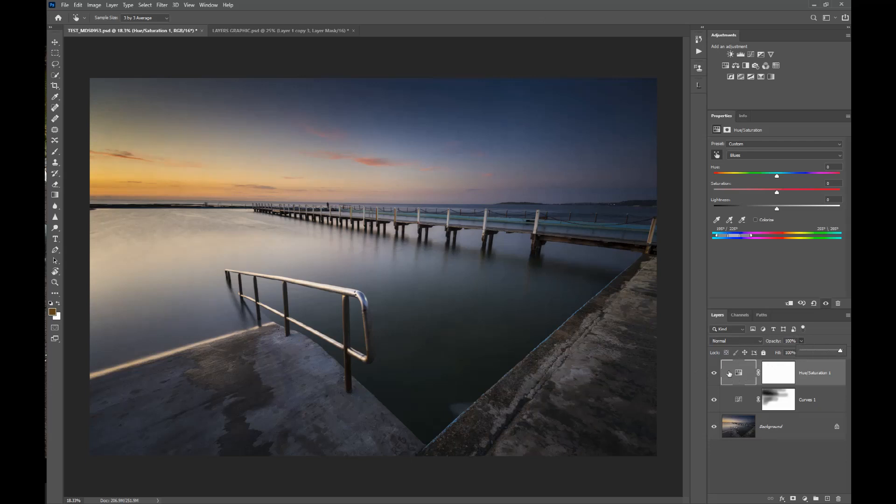
{"action": "left_click_drag", "start_coordinate": [839, 350], "coordinate": [839, 351]}
{"action": "left_click_drag", "start_coordinate": [830, 353], "coordinate": [830, 353]}
{"action": "left_click", "coordinate": [743, 377]}
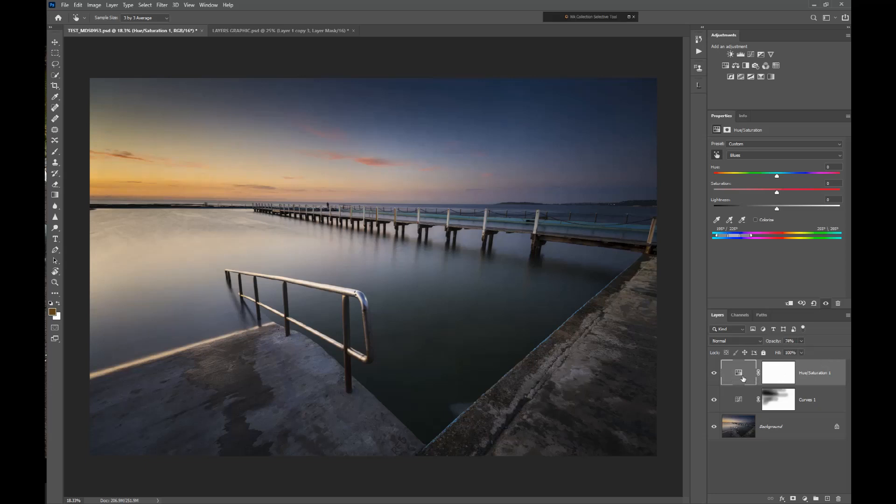
- Boost the Yellows saturation to +74 by sampling the yellow sky with the on-image adjustment tool, and switch back to the Brush tool
{"action": "left_click", "coordinate": [722, 155]}
{"action": "left_click_drag", "start_coordinate": [166, 189], "coordinate": [183, 194]}
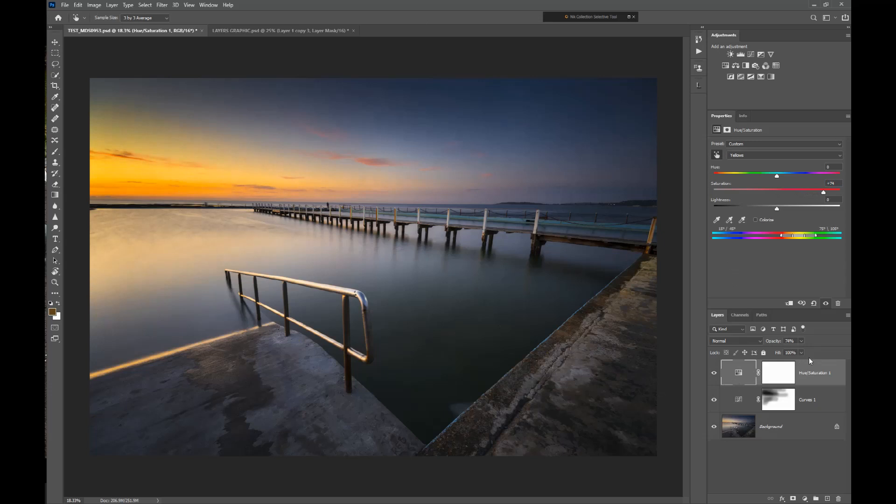
{"action": "key", "text": "b"}
- Vary the Hue/Saturation layer's opacity, settle on 49%, and compare the layer hidden and shown
{"action": "left_click", "coordinate": [801, 341]}
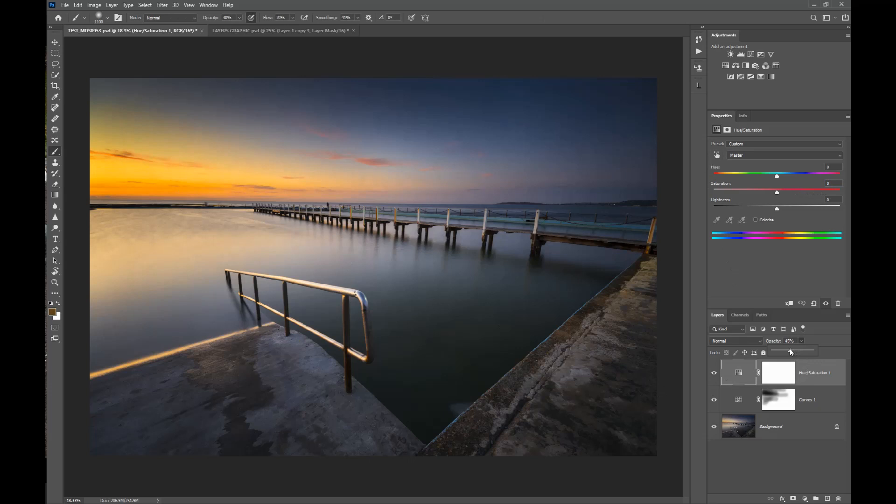
{"action": "left_click_drag", "start_coordinate": [786, 349], "coordinate": [785, 350]}
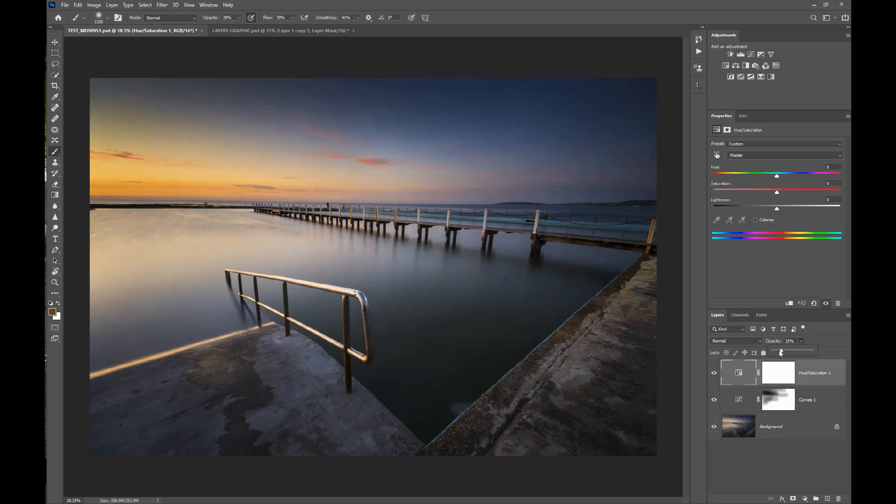
{"action": "left_click_drag", "start_coordinate": [780, 354], "coordinate": [792, 359]}
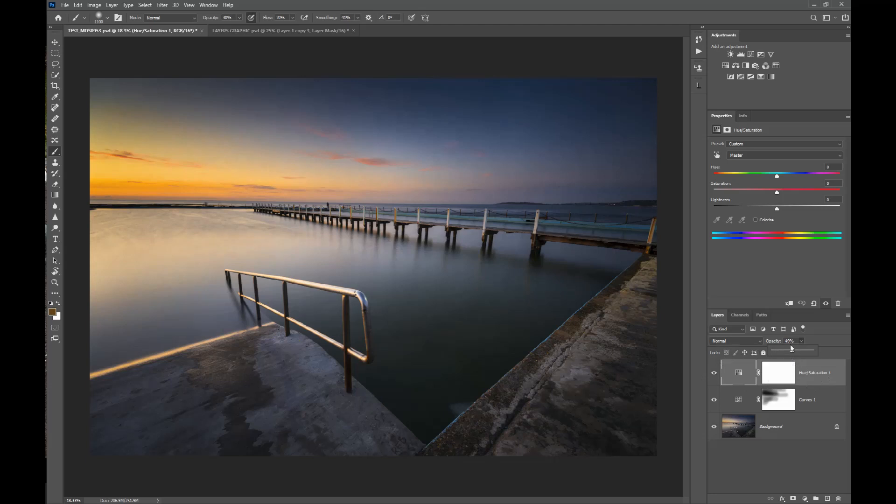
{"action": "left_click", "coordinate": [822, 340]}
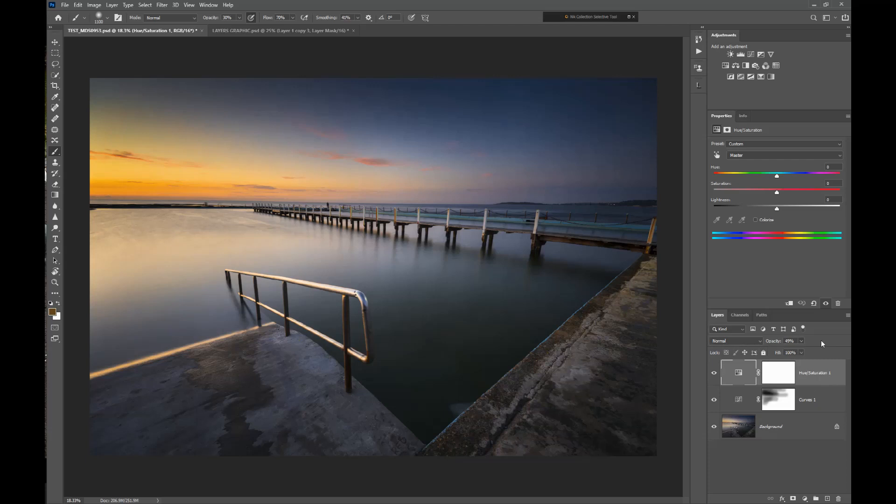
{"action": "left_click", "coordinate": [713, 374]}
{"action": "left_click", "coordinate": [714, 374]}
- Vary the Hue/Saturation layer's Fill value and return it to 100%
{"action": "left_click", "coordinate": [802, 352]}
{"action": "mouse_move", "coordinate": [800, 363]}
{"action": "left_mouse_down"}
{"action": "mouse_move", "coordinate": [752, 372]}
{"action": "mouse_move", "coordinate": [805, 365]}
{"action": "left_mouse_up"}
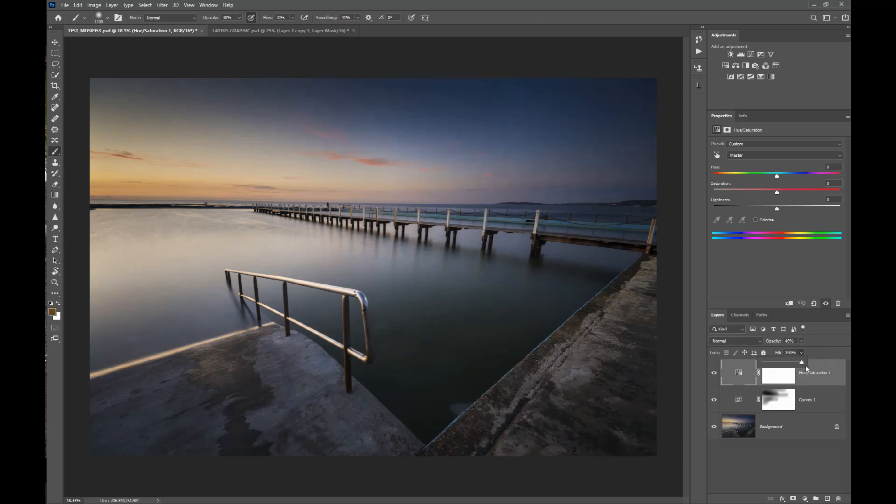
{"action": "left_click", "coordinate": [819, 351]}
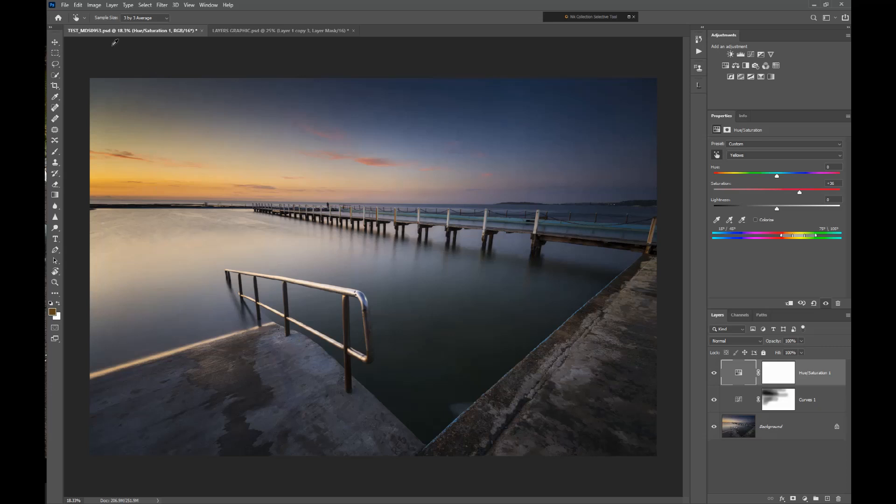
- Save TEST_MDS0953.psd over the existing copy on disk
{"action": "left_click", "coordinate": [68, 6]}
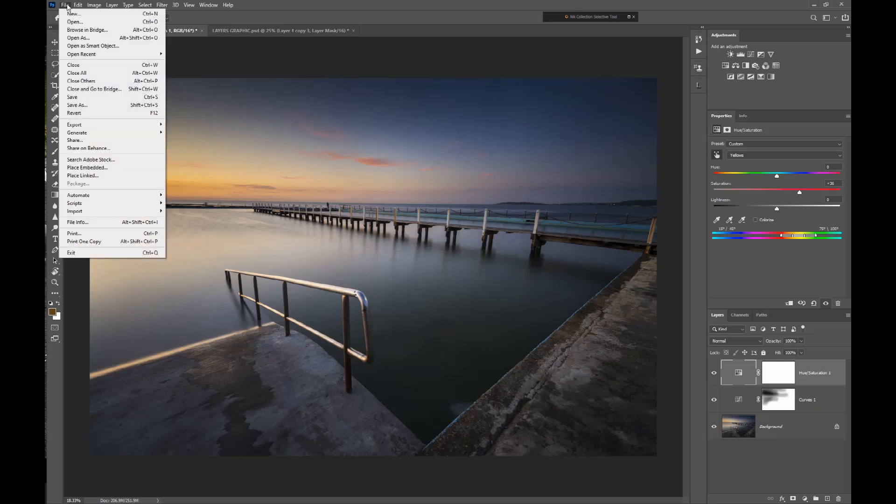
{"action": "left_click", "coordinate": [95, 98]}
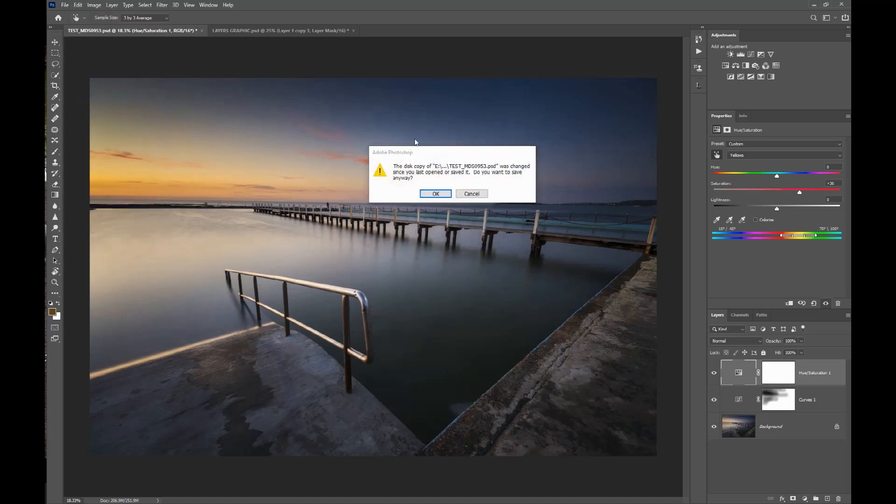
{"action": "left_click", "coordinate": [440, 193]}
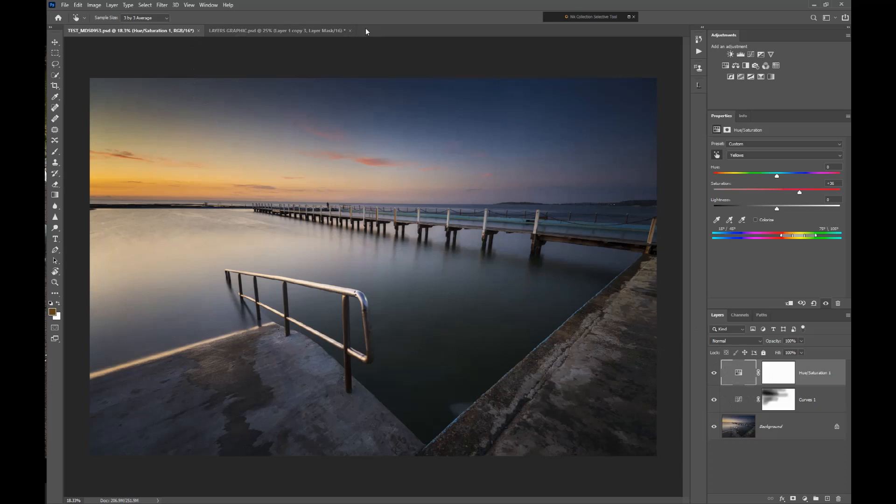
- Close LAYERS GRAPHIC.psd without saving its changes, and close TEST_MDS0953.psd as well
{"action": "left_click", "coordinate": [350, 30]}
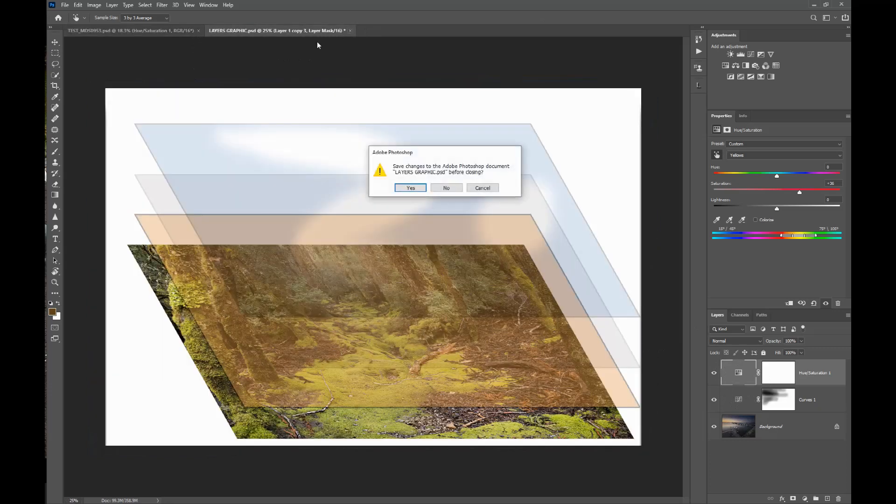
{"action": "left_click", "coordinate": [444, 188]}
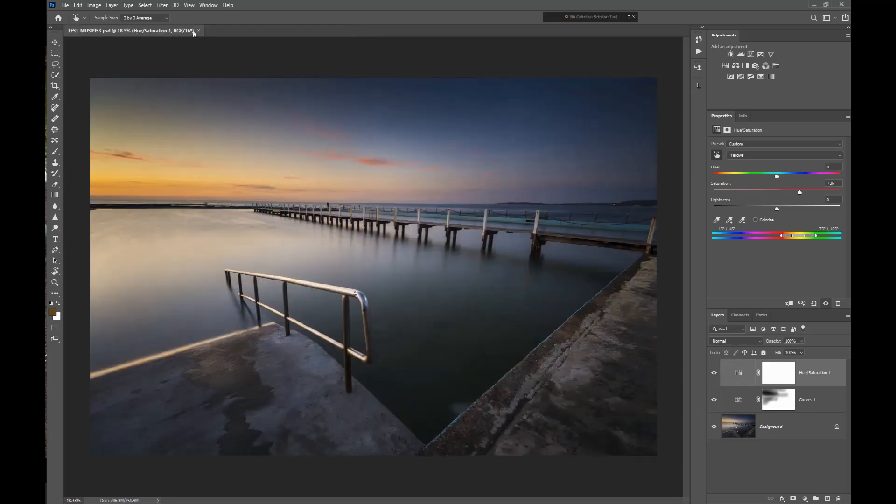
{"action": "left_click", "coordinate": [199, 30]}
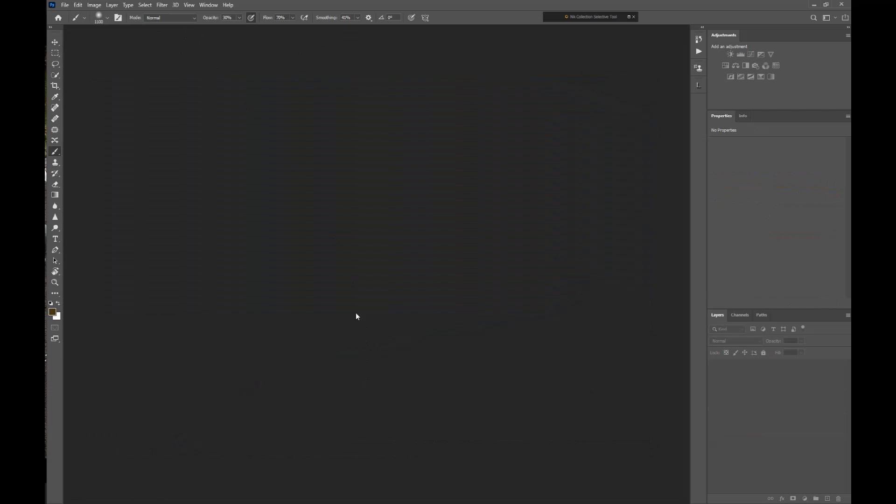
- Reopen TEST_MDS0953.psd from the recently opened files
{"action": "left_click", "coordinate": [64, 6]}
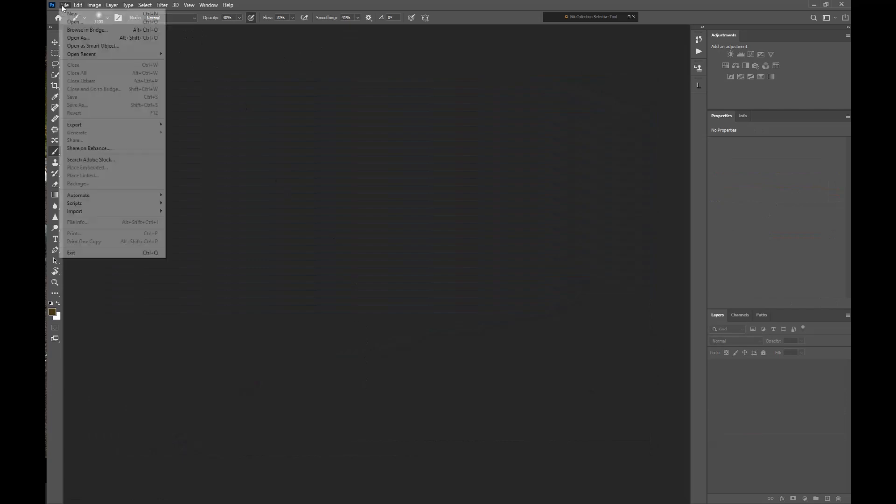
{"action": "mouse_move", "coordinate": [81, 55]}
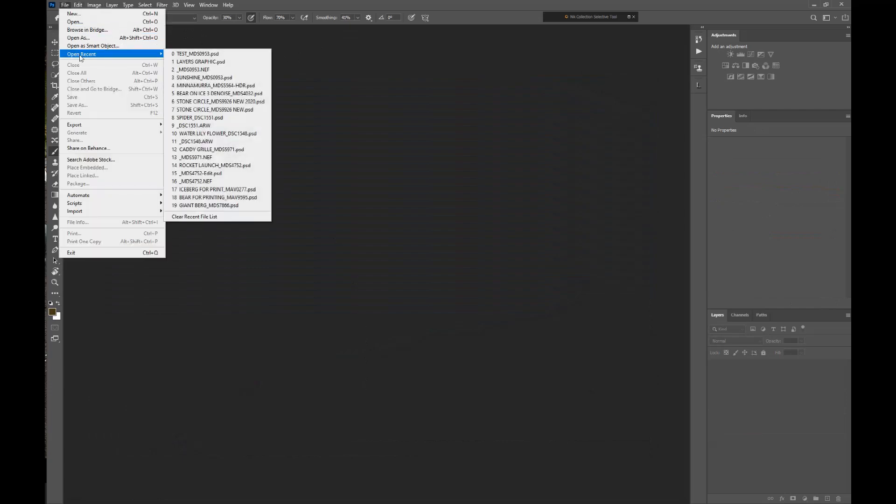
{"action": "left_click", "coordinate": [184, 55]}
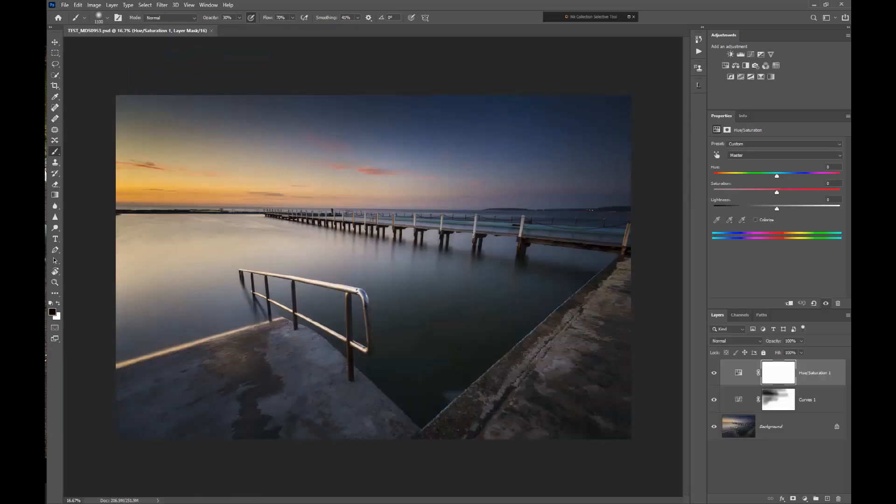
{"action": "scroll", "coordinate": [800, 395], "scroll_direction": "up", "scroll_amount": 1}
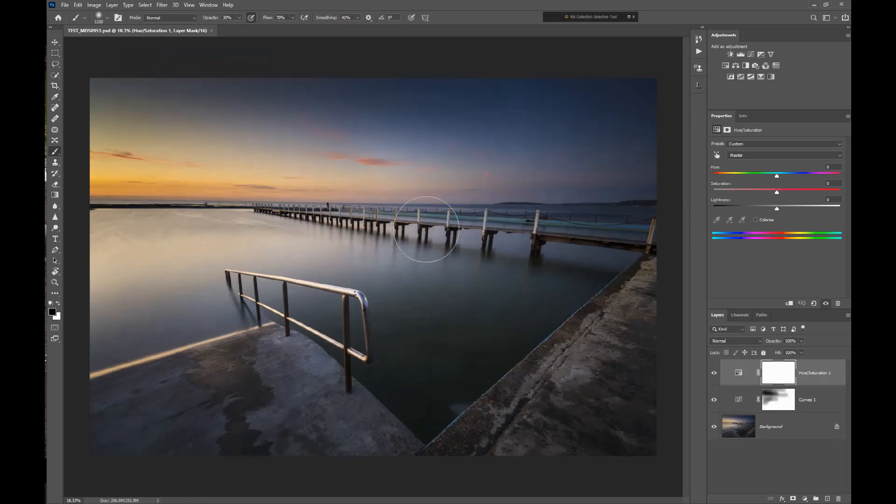
- Save the layered image as TEST_MDS0953.tif in TIFF format, with no image compression and RLE layer compression
{"action": "left_click", "coordinate": [67, 5]}
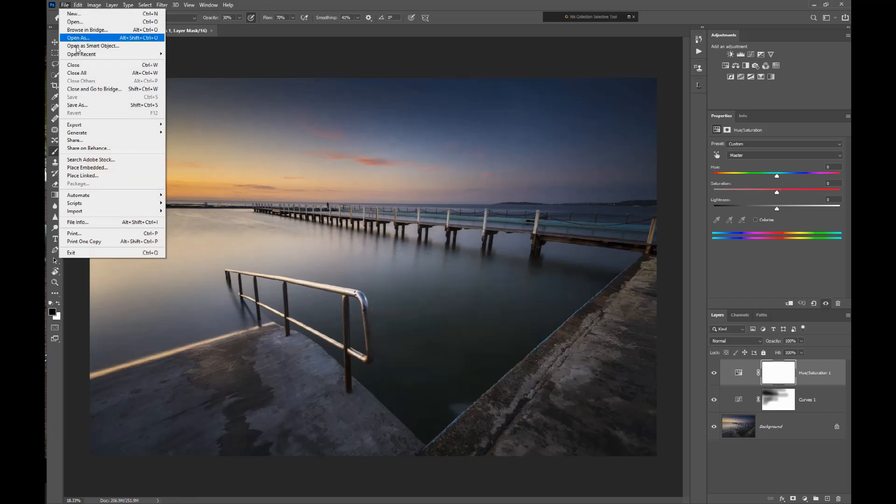
{"action": "left_click", "coordinate": [79, 106]}
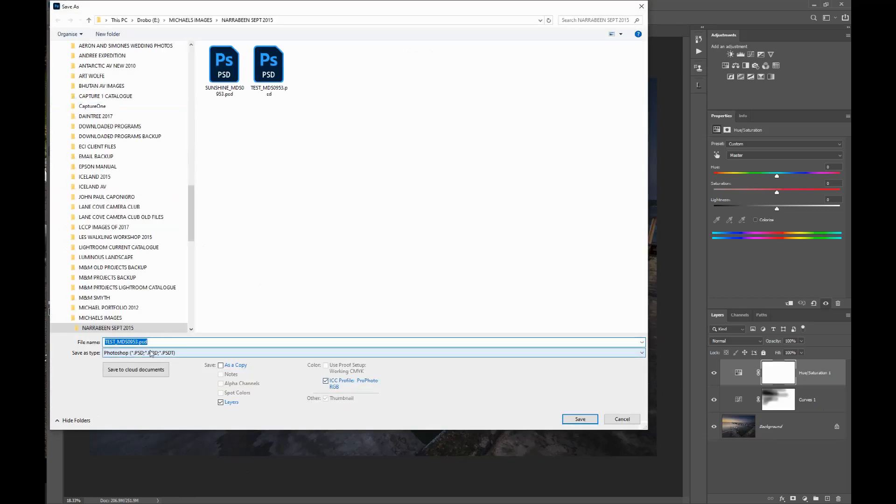
{"action": "left_click", "coordinate": [153, 353]}
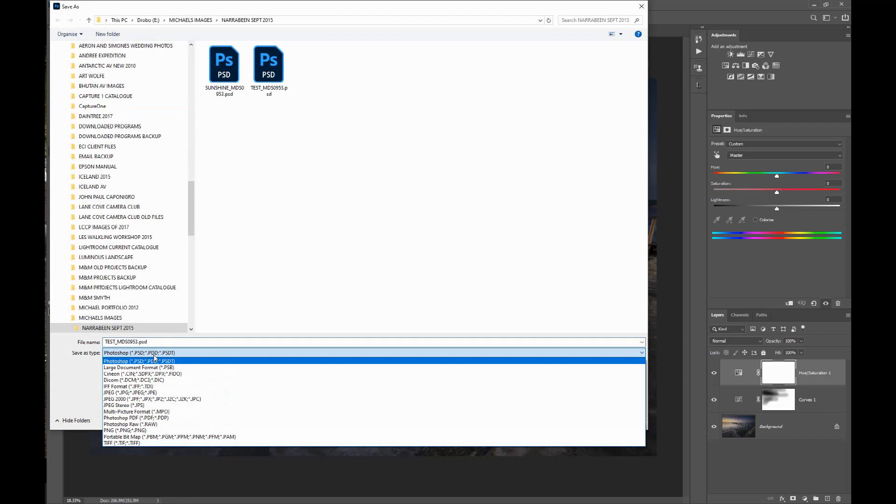
{"action": "left_click", "coordinate": [156, 443]}
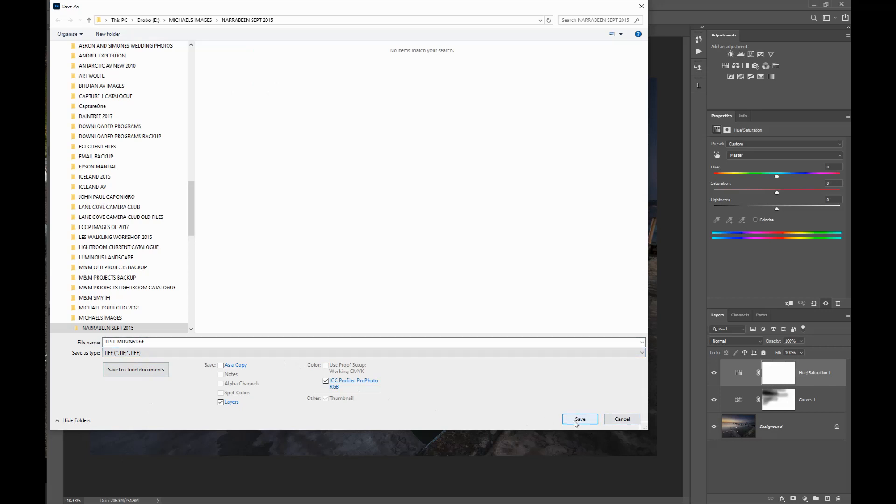
{"action": "left_click", "coordinate": [577, 420]}
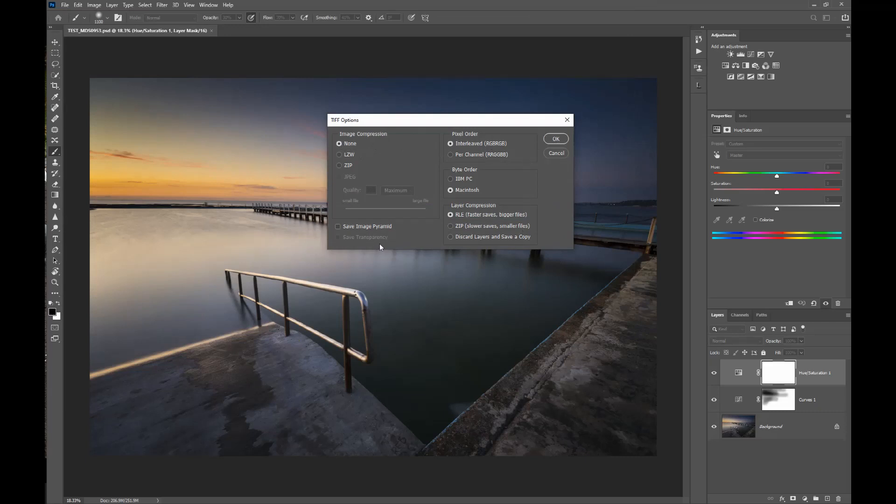
{"action": "left_click", "coordinate": [555, 139]}
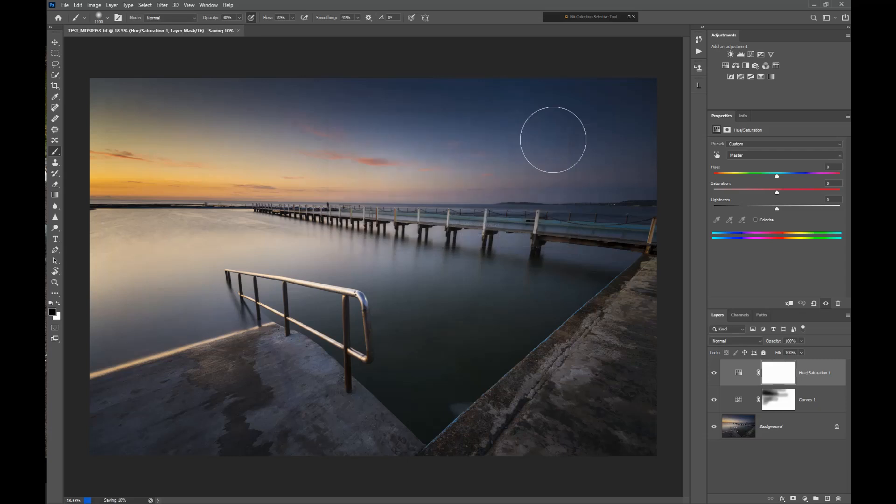